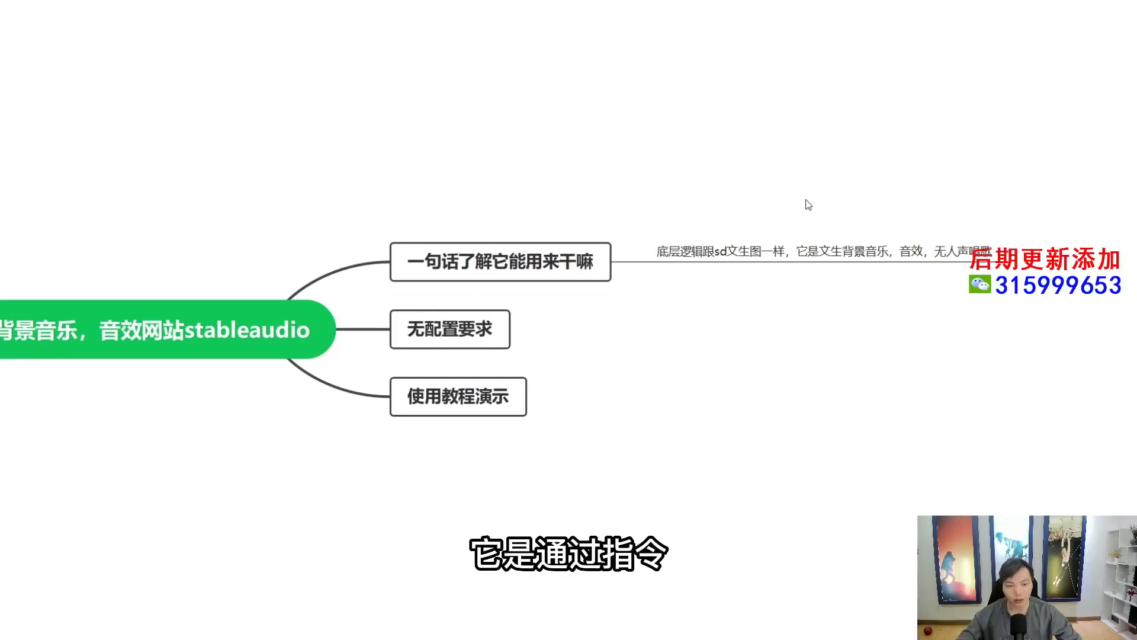
double_click(846, 250)
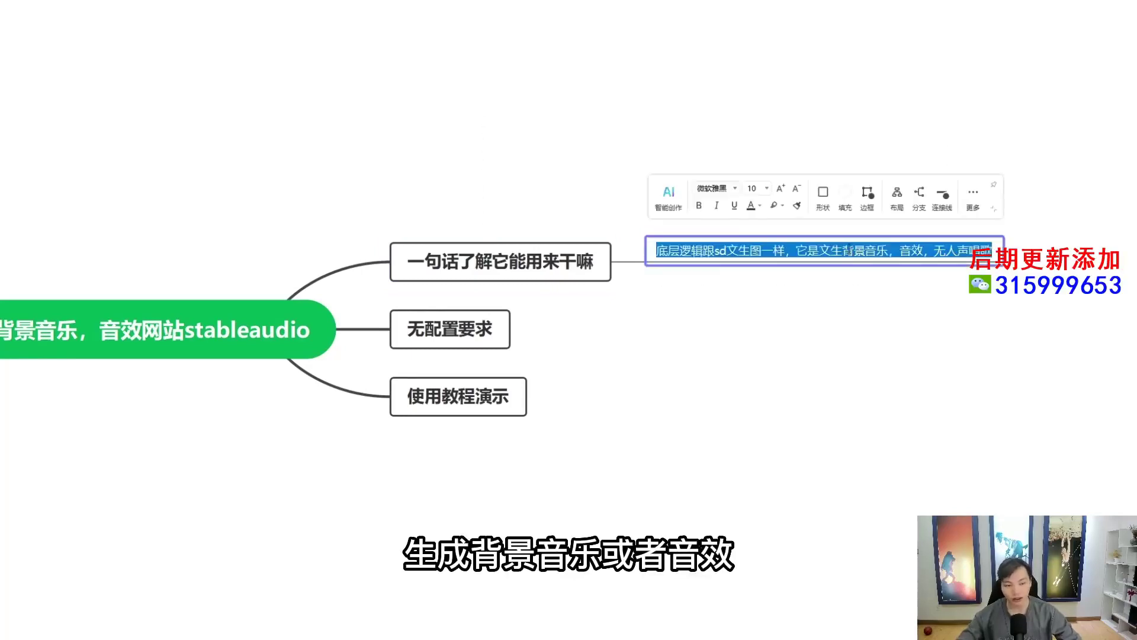
left_click(863, 333)
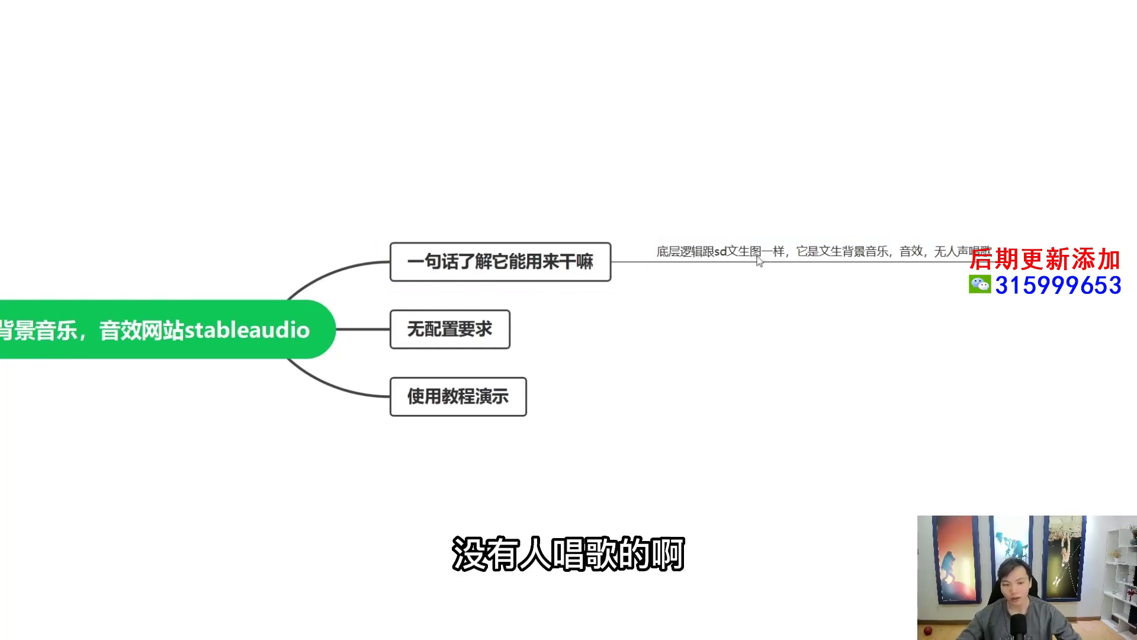
left_click_drag(755, 166, 1019, 286)
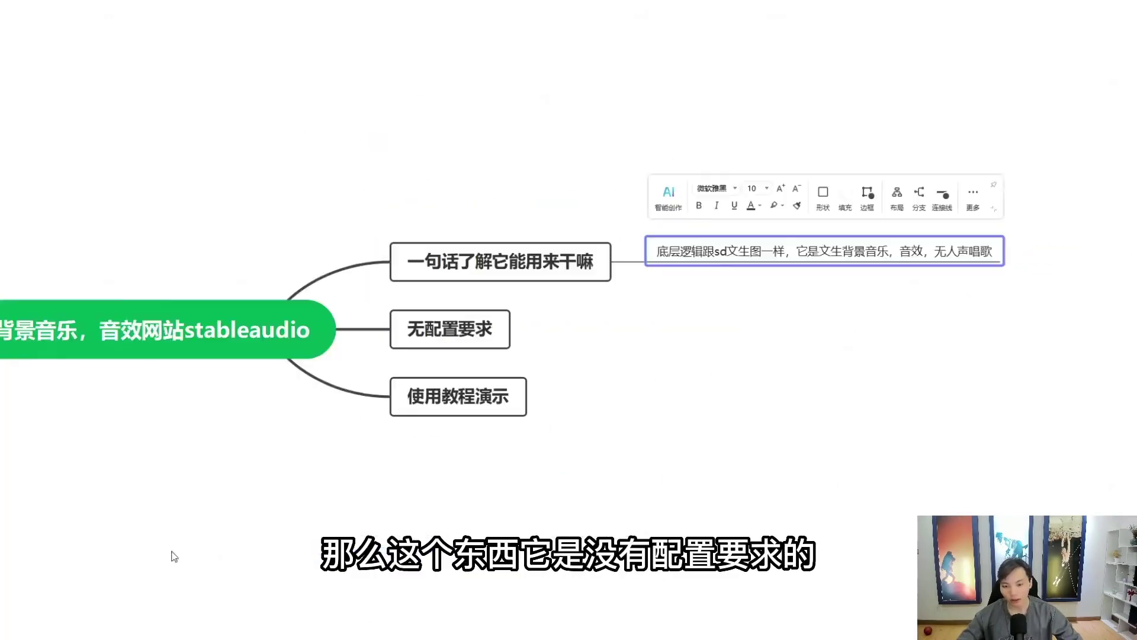
left_click(571, 330)
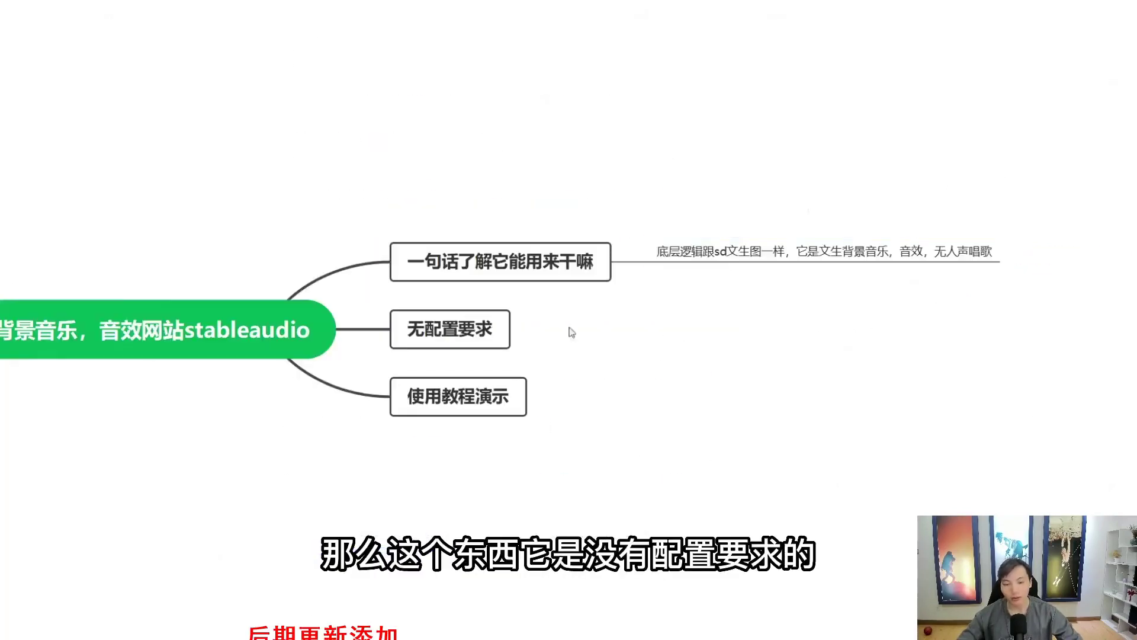
double_click(486, 318)
left_click(544, 369)
left_click_drag(236, 199, 238, 194)
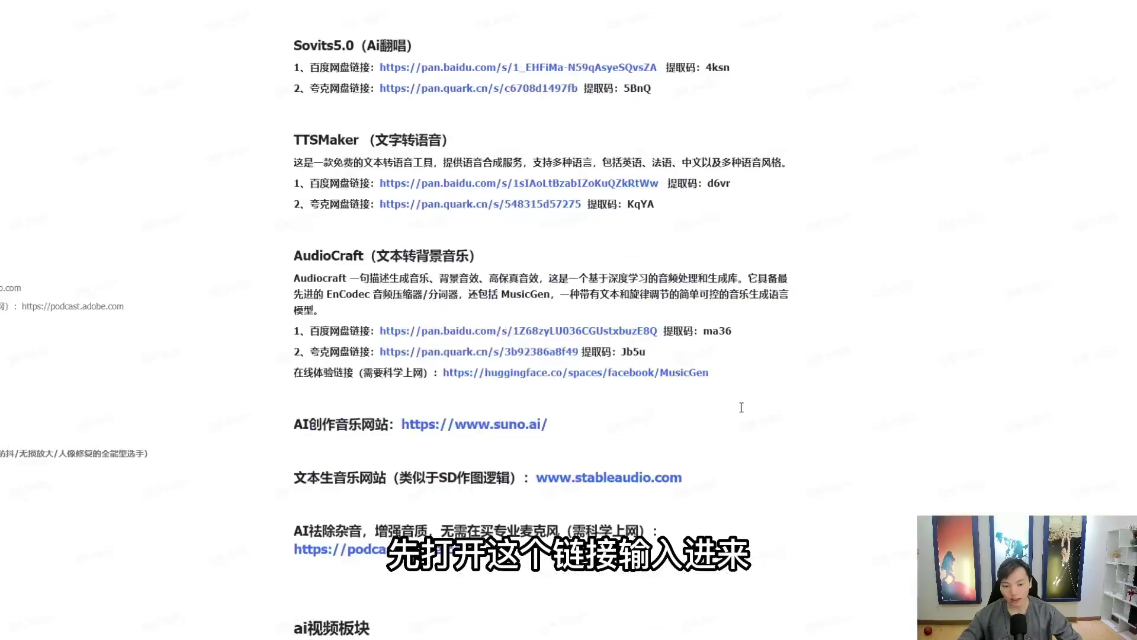
left_click_drag(561, 482, 537, 481)
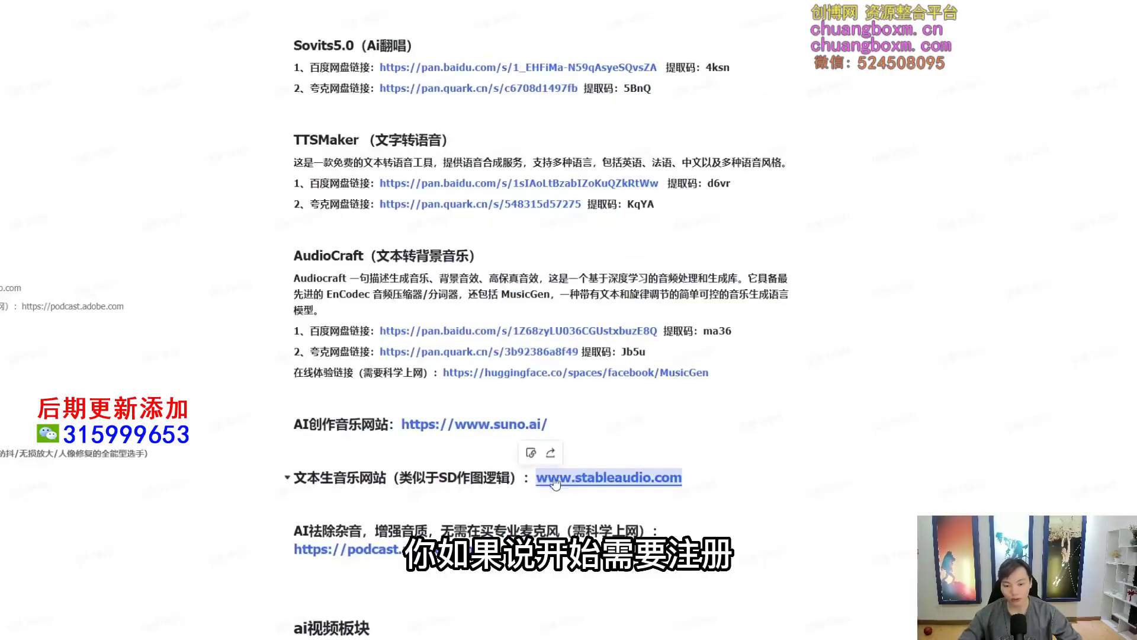
left_click(946, 318)
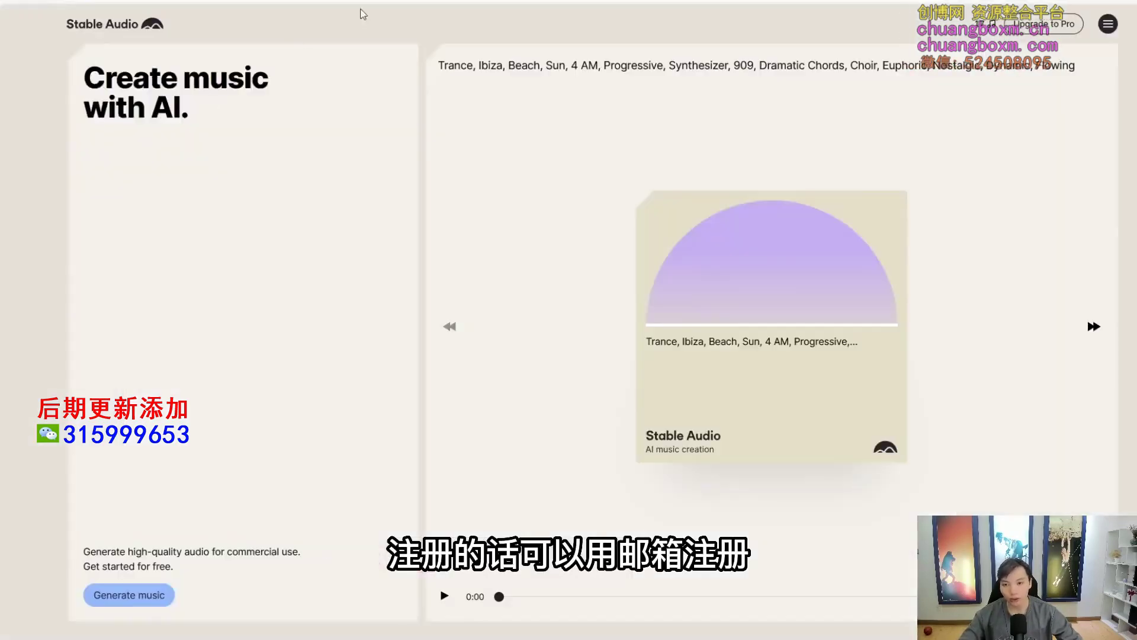
left_click(364, 2)
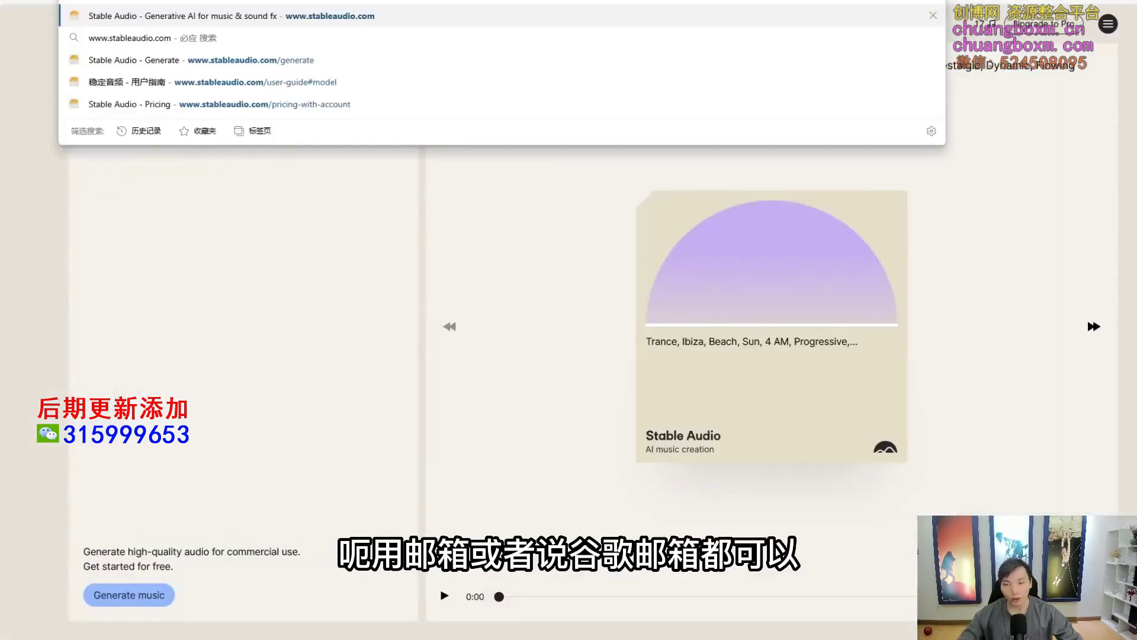
key("Return")
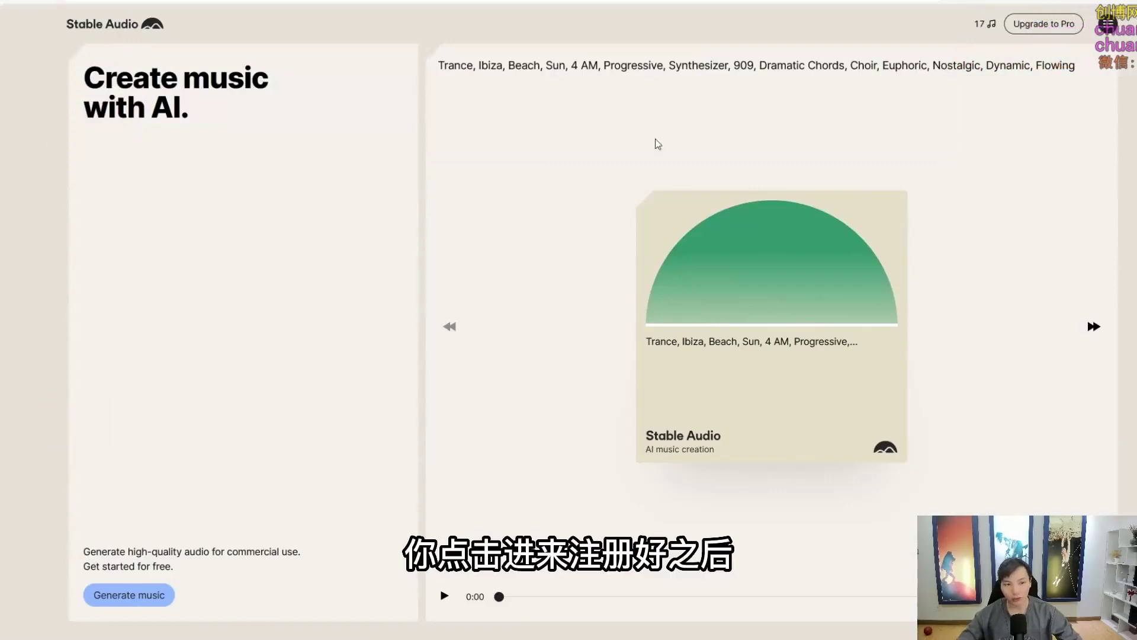
- Play the featured demo track on the home page, skip ahead to about 0:21, and pause it
mouse_move(673, 158)
left_mouse_down()
mouse_move(620, 129)
mouse_move(862, 541)
left_mouse_up()
scroll(594, 410, "down", 2)
scroll(456, 483, "up", 2)
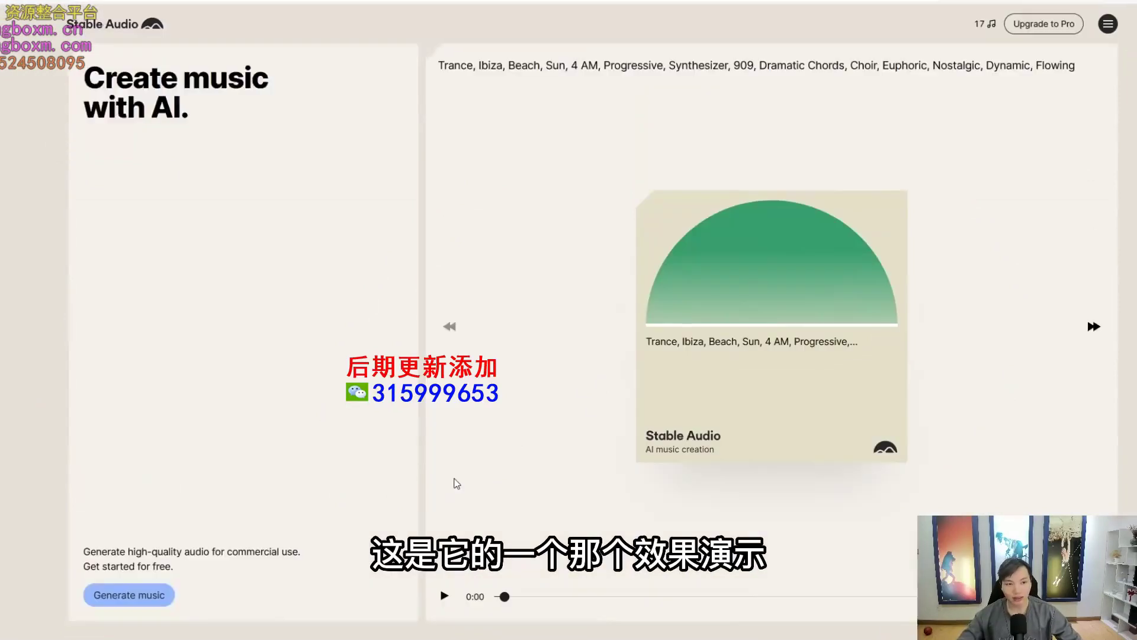
left_click(443, 598)
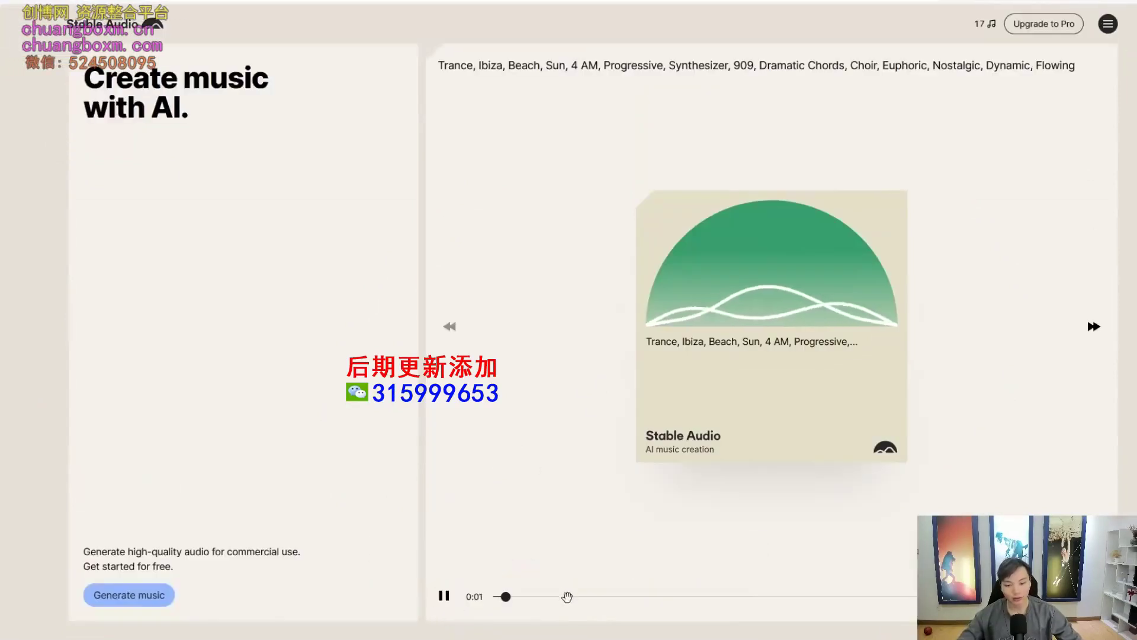
left_click_drag(557, 598, 624, 596)
left_click(445, 595)
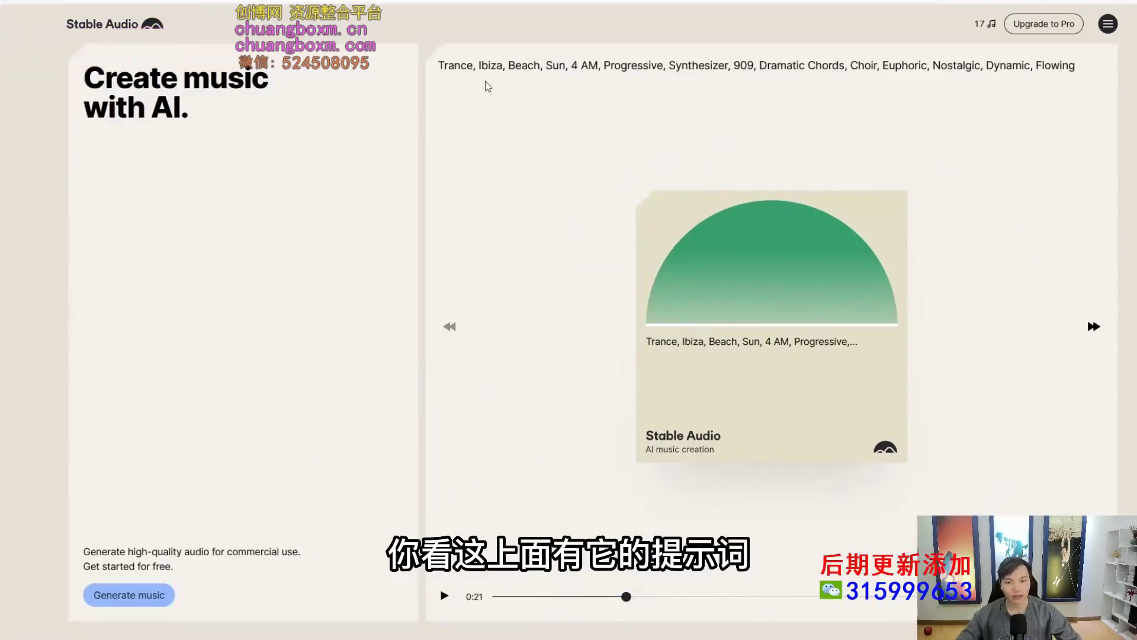
- Translate the Stable Audio home page into Simplified Chinese and look through its prompt words and feature sections
left_click_drag(438, 67, 685, 81)
left_click_drag(683, 76, 726, 77)
right_click(399, 149)
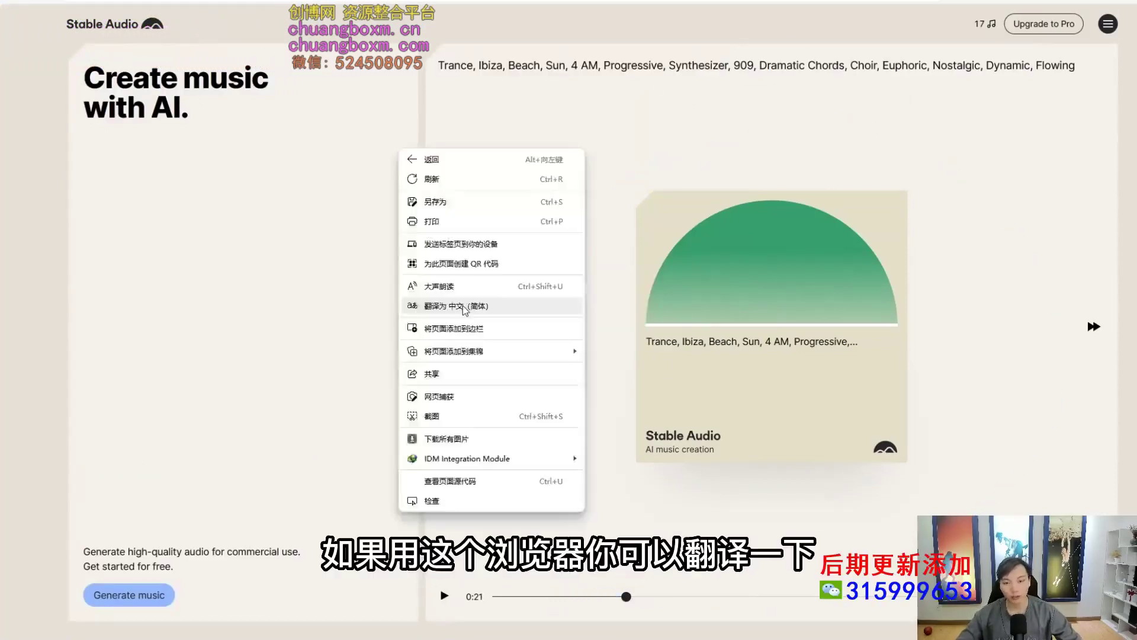
left_click(463, 306)
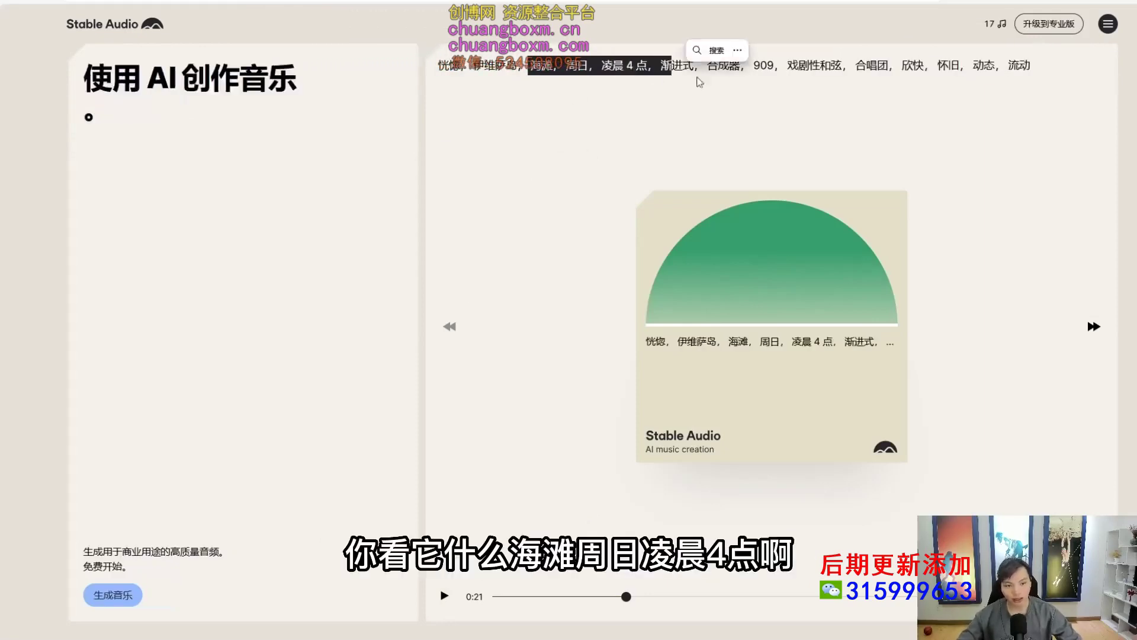
scroll(978, 237, "down", 10)
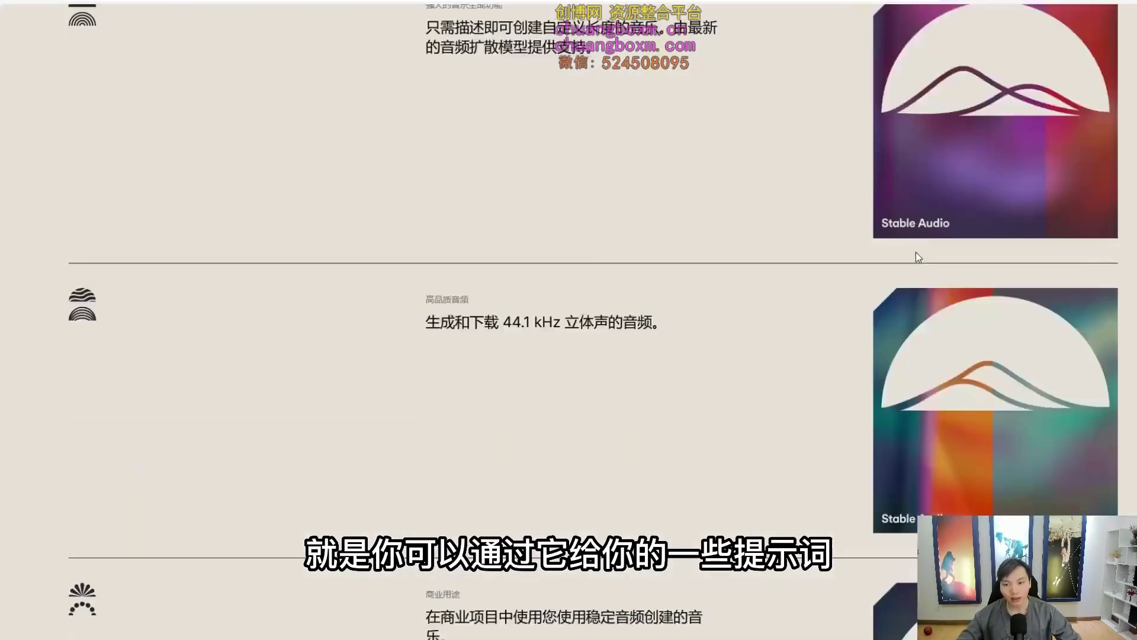
scroll(916, 257, "down", 10)
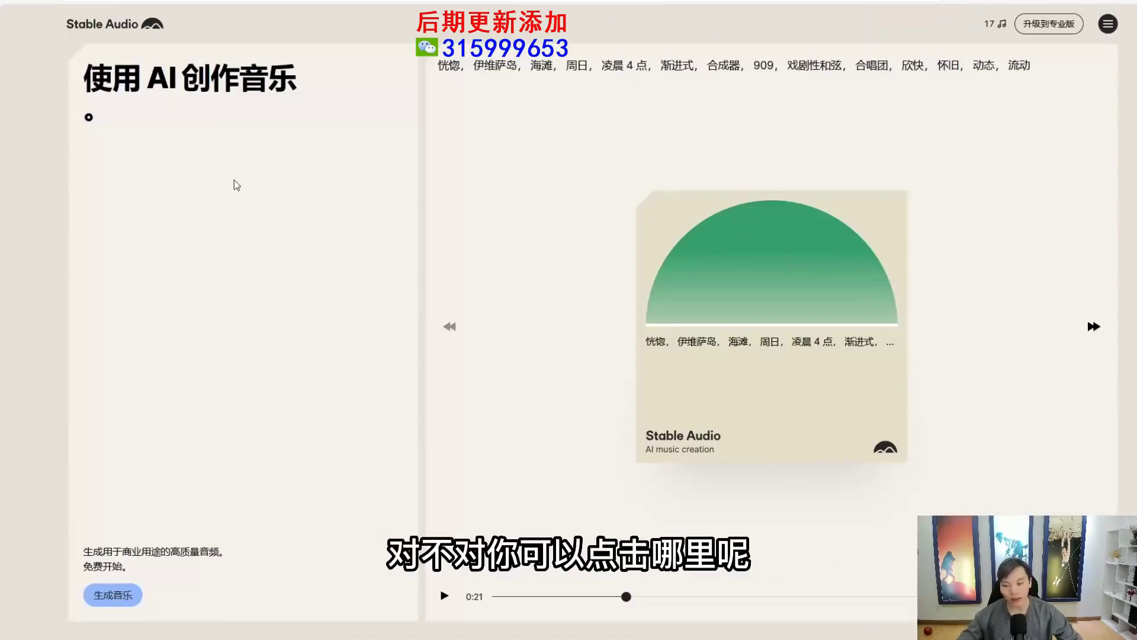
- Switch to the resource document and review the AudioCraft (文本转背景音乐) entry with its download and online links
left_click(118, 31)
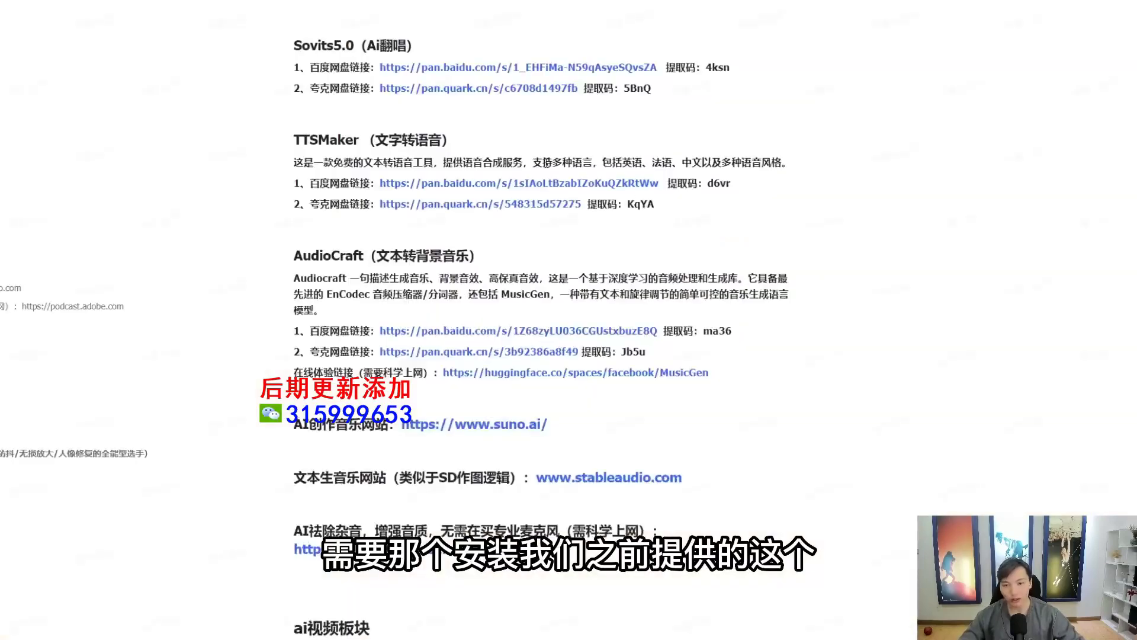
scroll(801, 443, "up", 1)
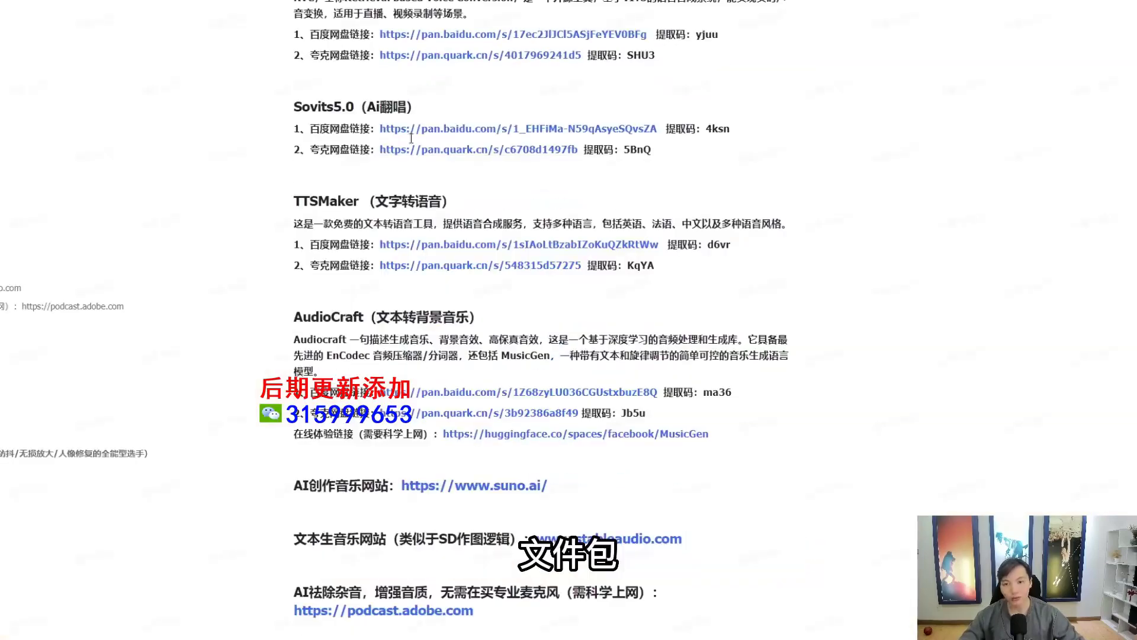
left_click_drag(767, 449, 354, 317)
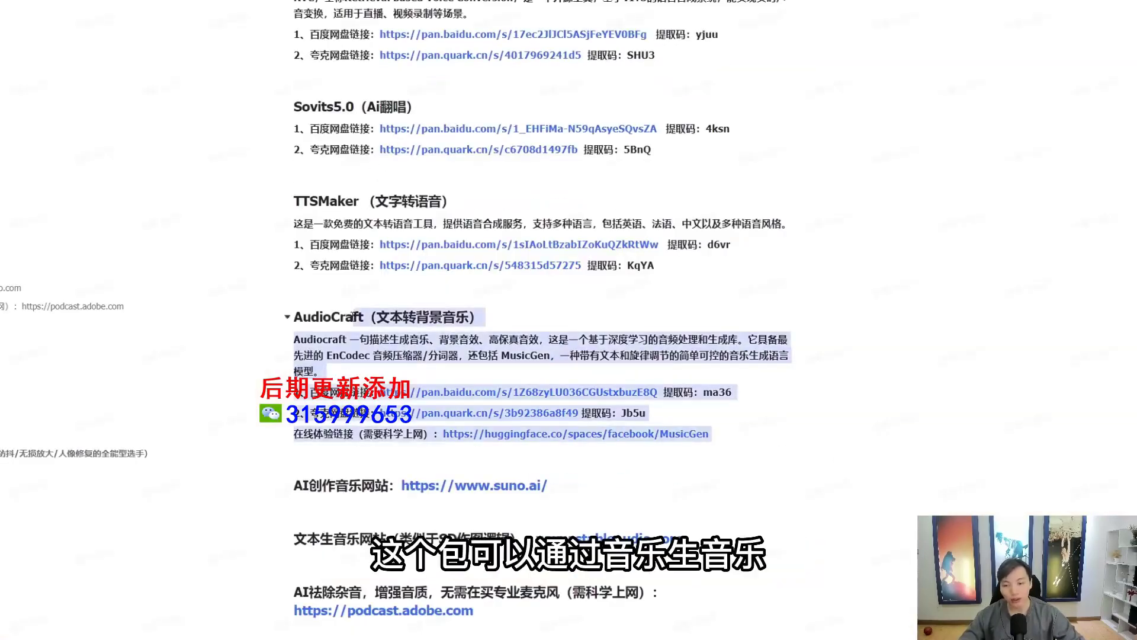
left_click(871, 443)
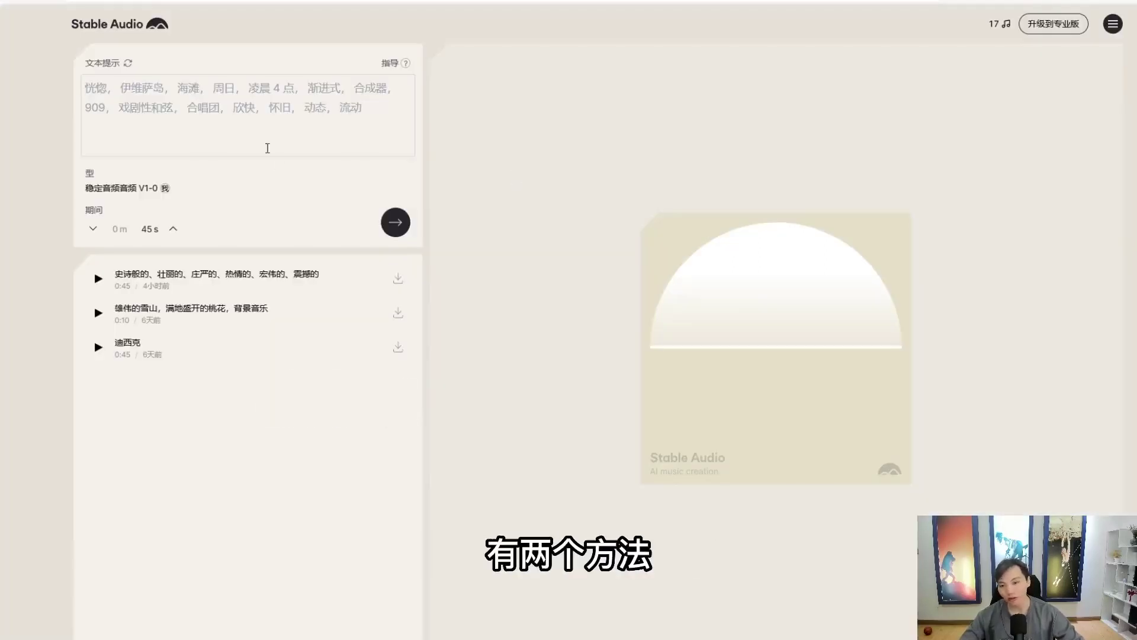
- Open the text prompt guide from the music generation page and translate it into Simplified Chinese
left_click(406, 63)
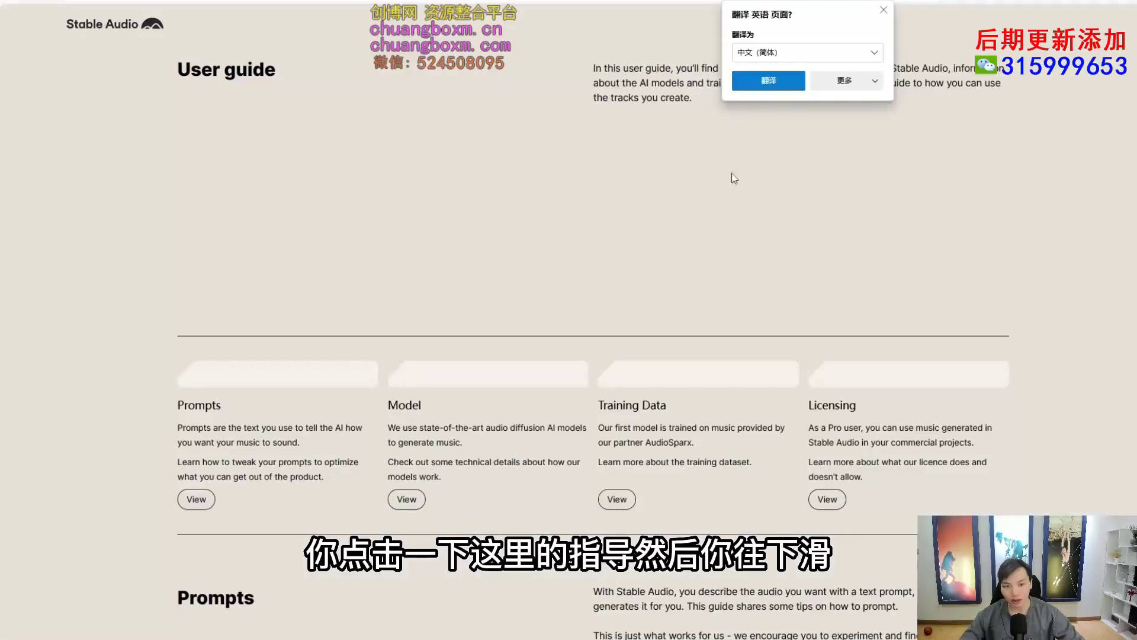
left_click(768, 81)
scroll(805, 296, "down", 10)
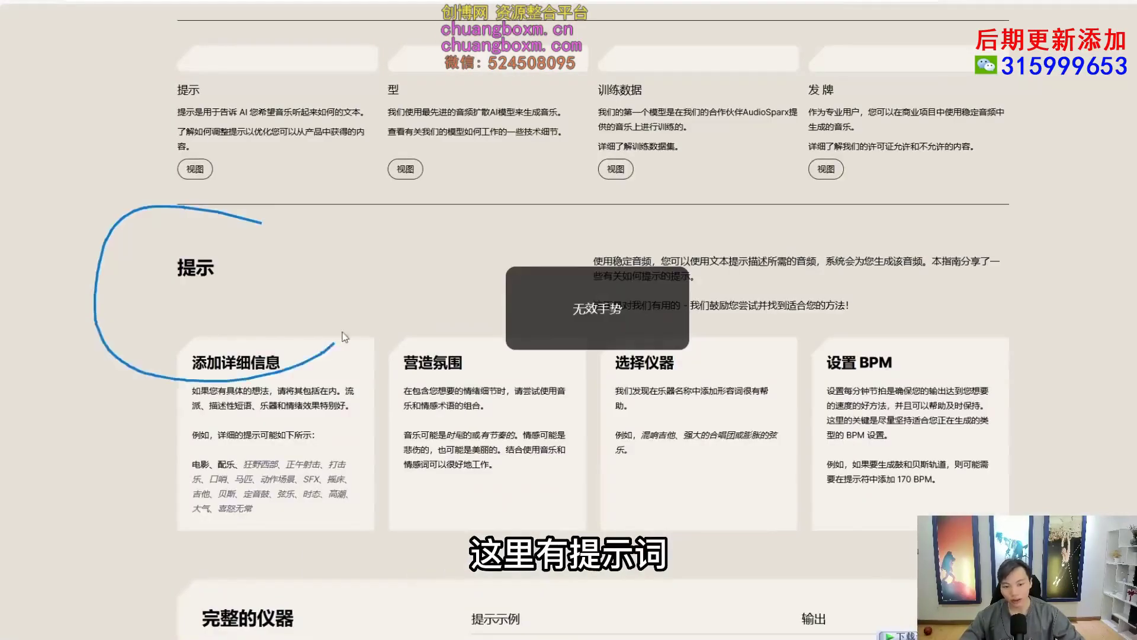
scroll(805, 296, "down", 2)
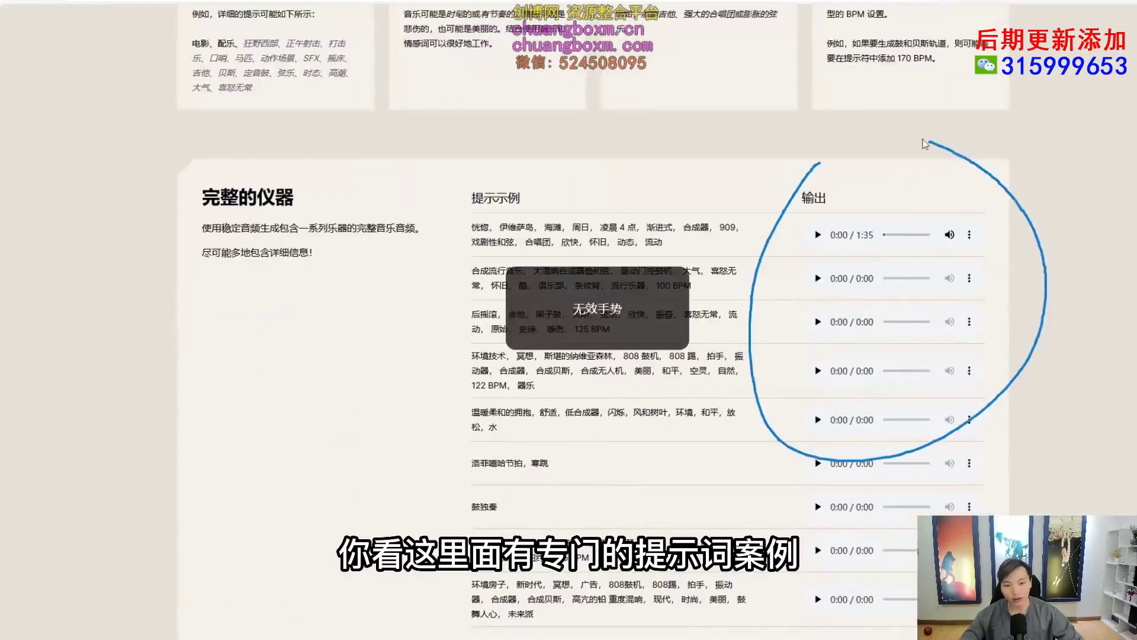
- Listen briefly to the first full-instrumental example and the 鼓独奏 example, then review the list of sample prompts
left_click(818, 234)
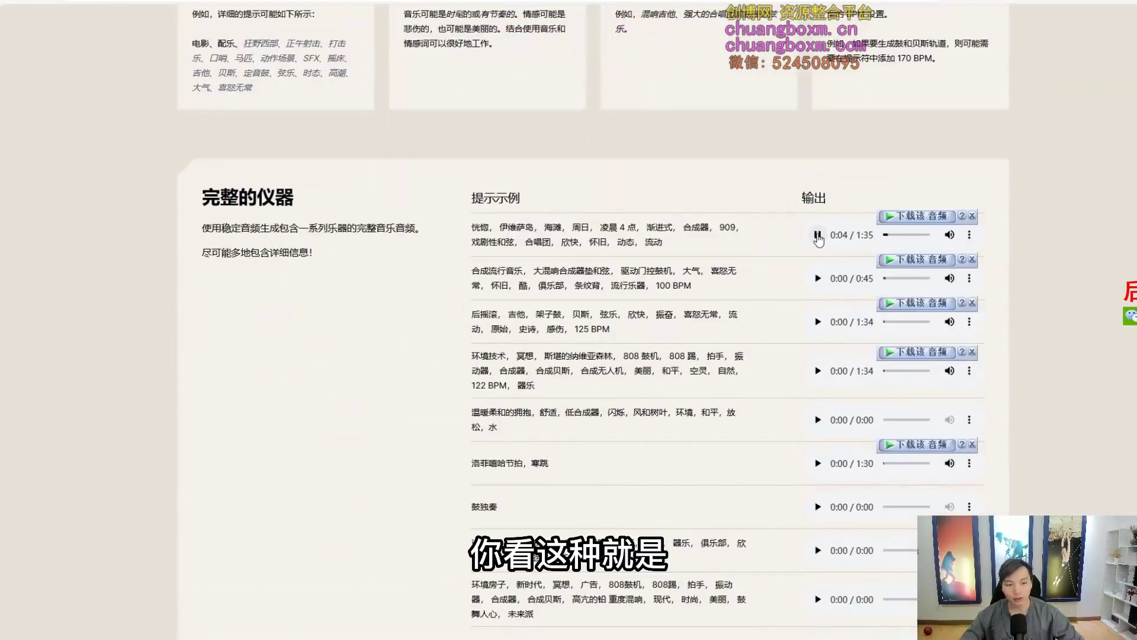
left_click(819, 235)
left_click_drag(648, 226, 666, 230)
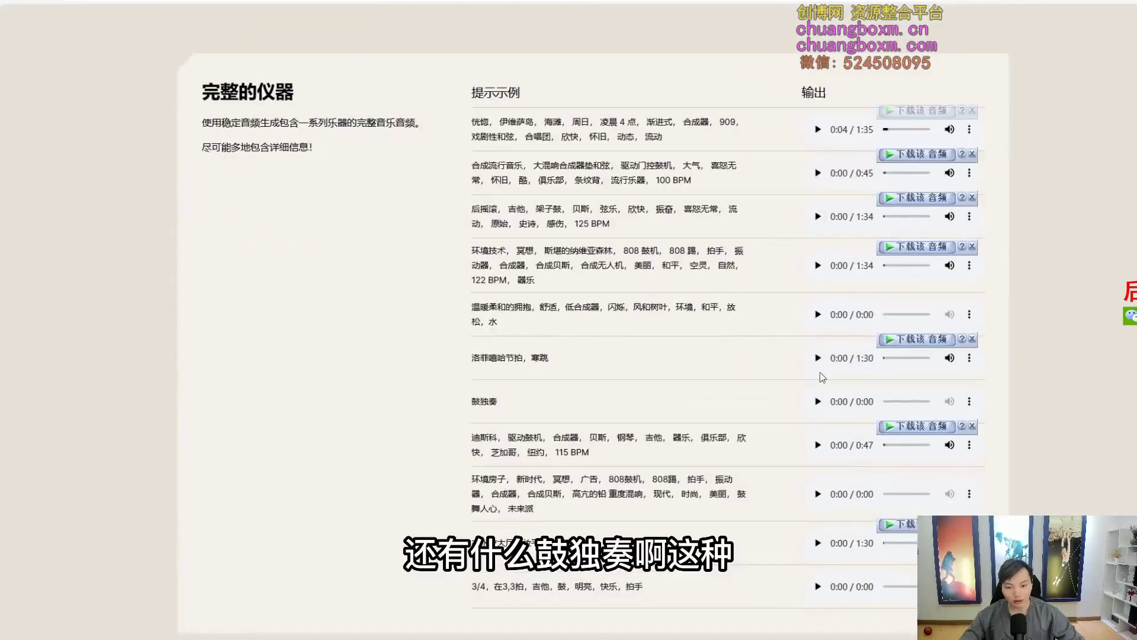
left_click(818, 401)
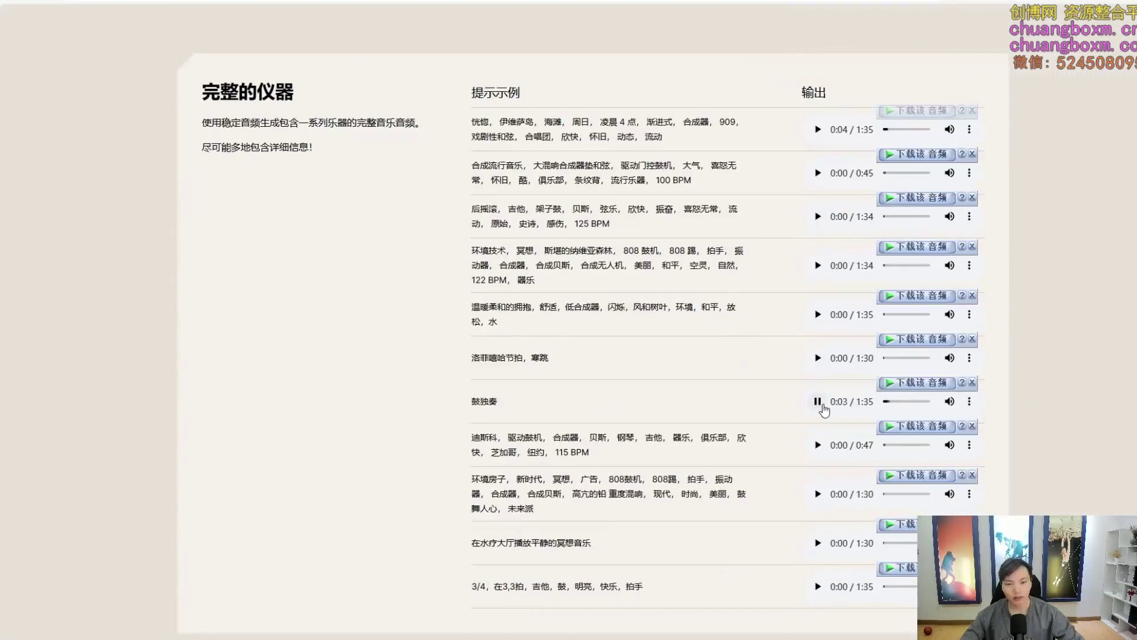
left_click(823, 405)
left_click_drag(471, 91, 681, 537)
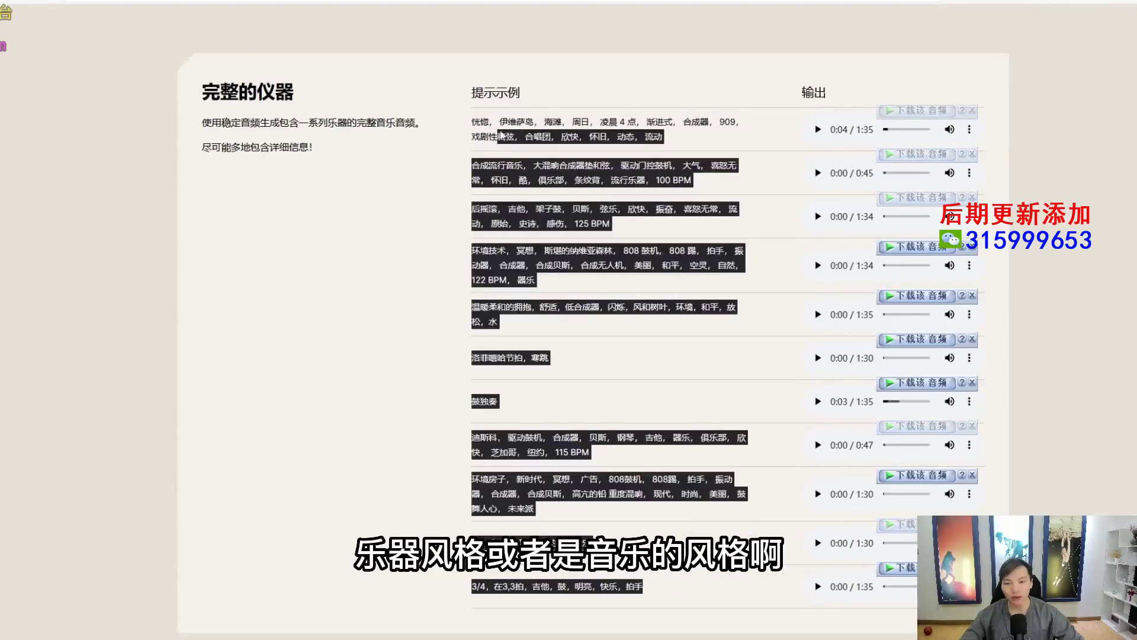
left_click(407, 236)
- Listen briefly to the fireworks example (烟花，44.1k高保真度) in the guide's sound effects section and review that section
scroll(409, 239, "down", 7)
scroll(408, 239, "down", 5)
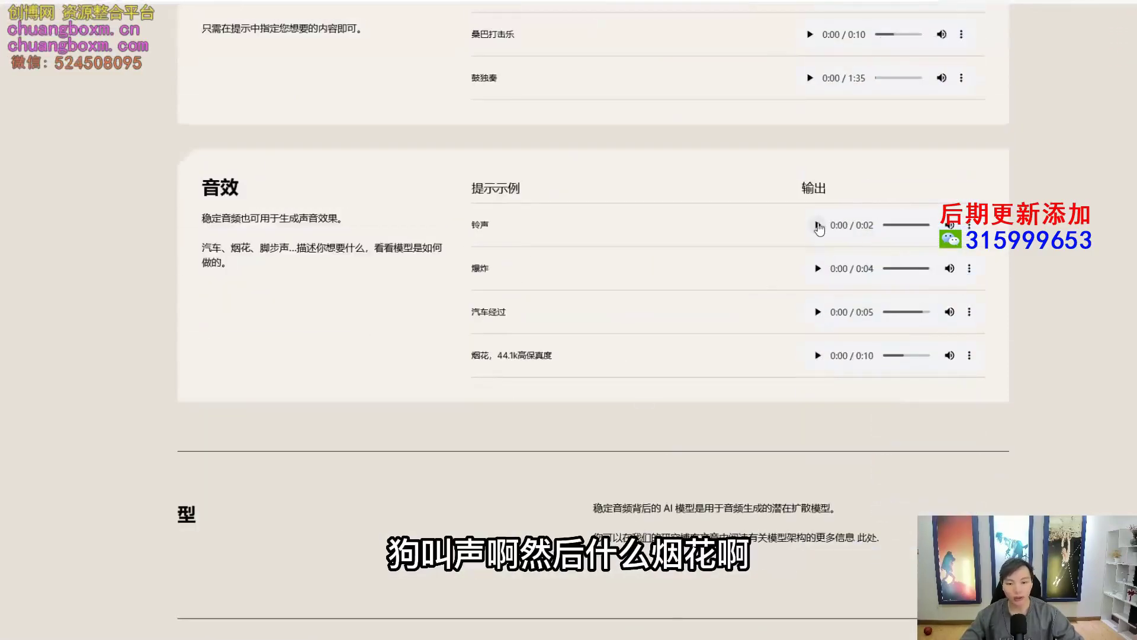
left_click(818, 355)
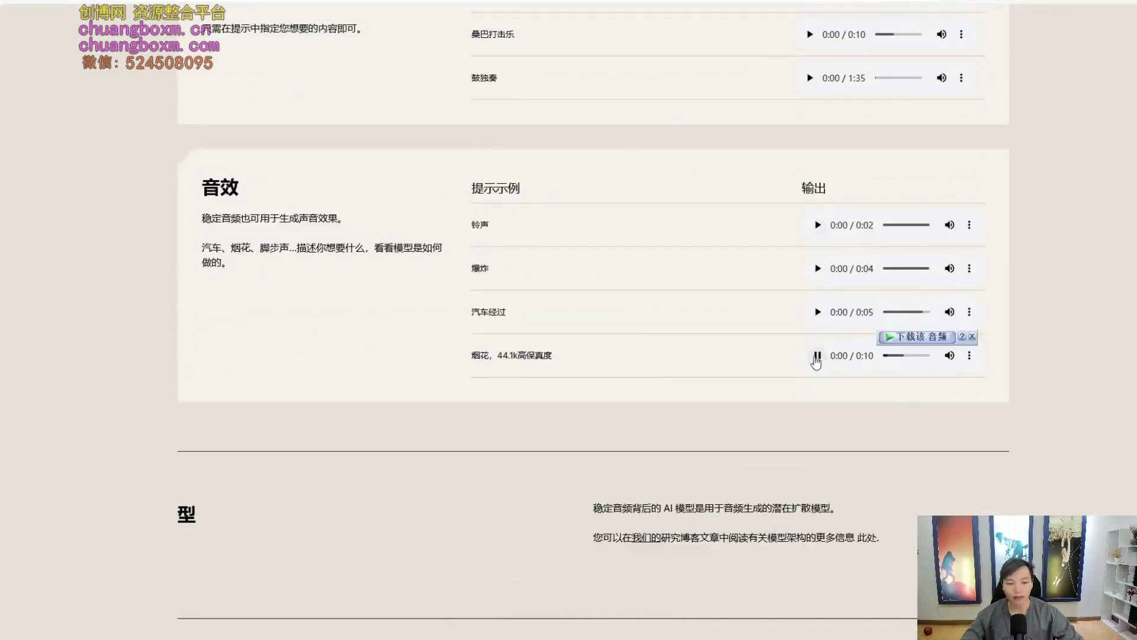
mouse_move(741, 335)
left_mouse_down()
mouse_move(1053, 360)
mouse_move(762, 424)
left_mouse_up()
mouse_move(761, 368)
left_mouse_down()
mouse_move(1031, 404)
mouse_move(818, 353)
left_mouse_up()
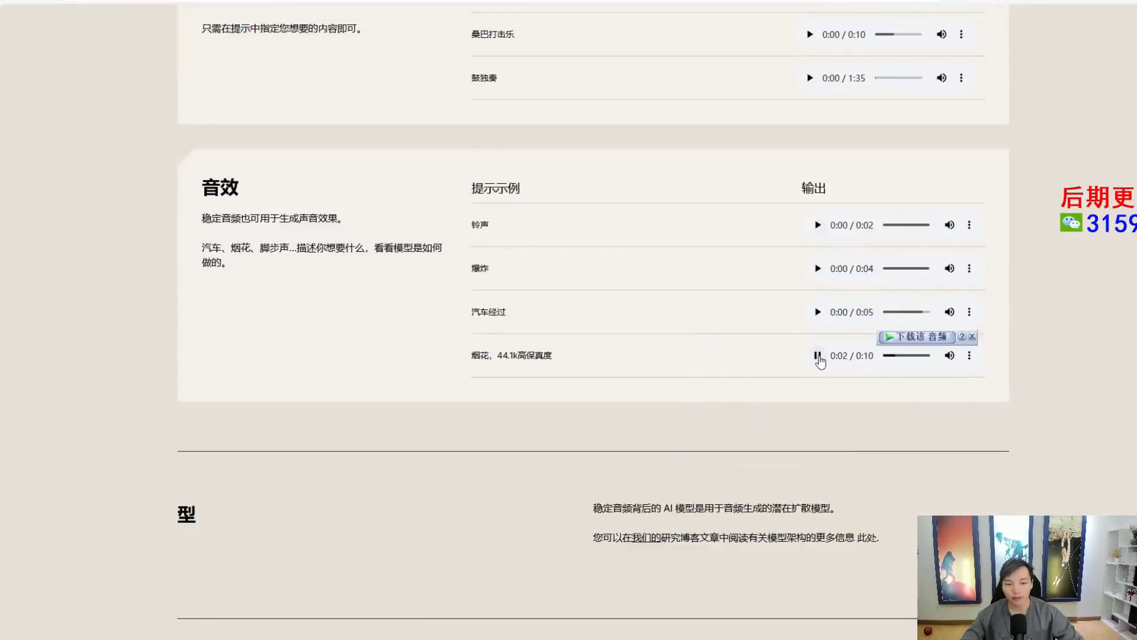
left_click(817, 356)
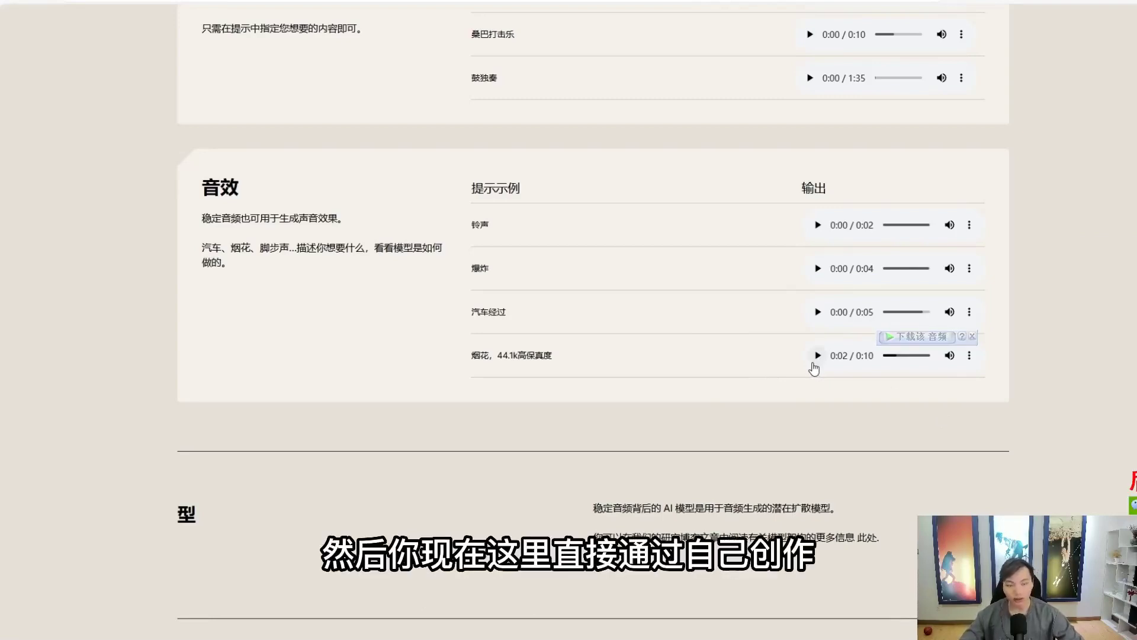
mouse_move(530, 161)
left_mouse_down()
mouse_move(188, 131)
mouse_move(980, 144)
left_mouse_up()
left_click_drag(700, 447, 177, 193)
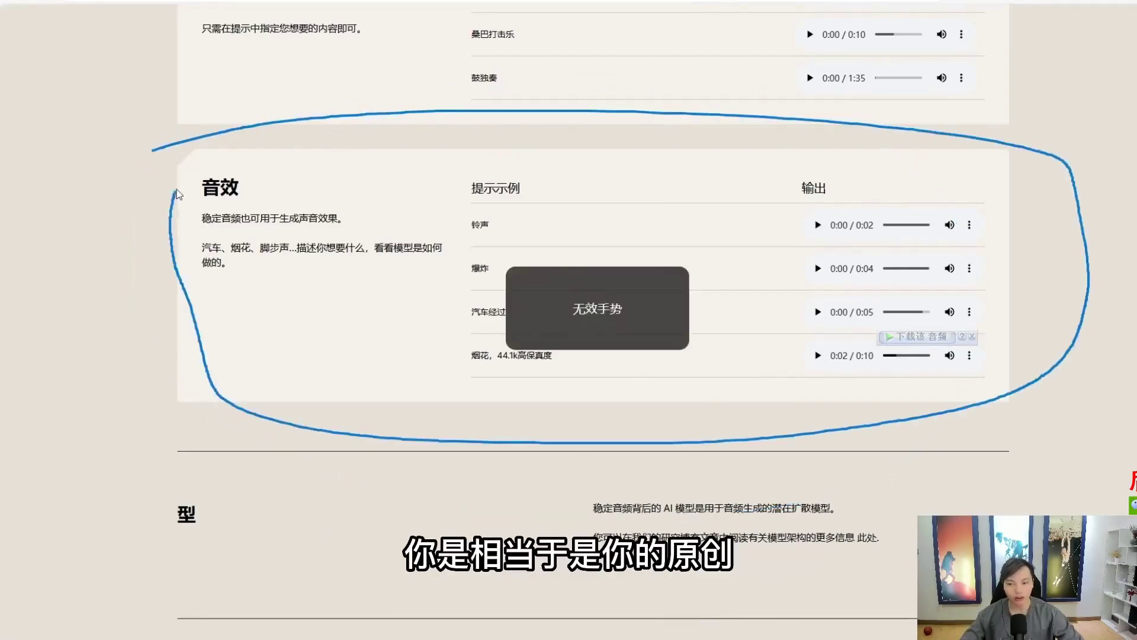
- Open the subscription plans page and check the free plan's monthly generation allowance
scroll(201, 144, "up", 20)
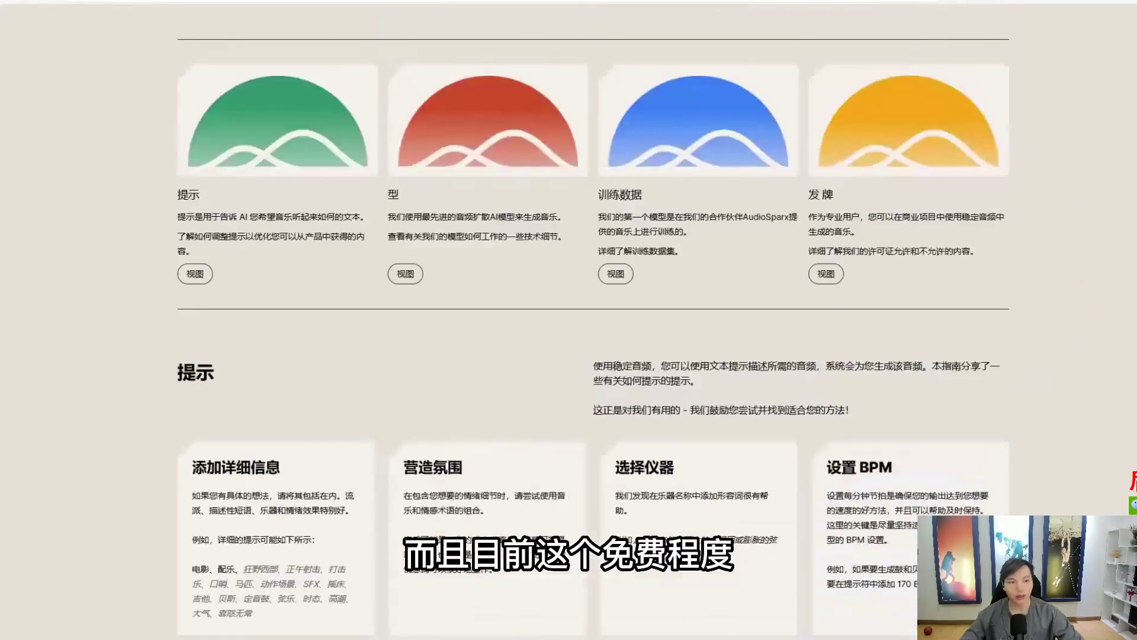
scroll(990, 130, "up", 5)
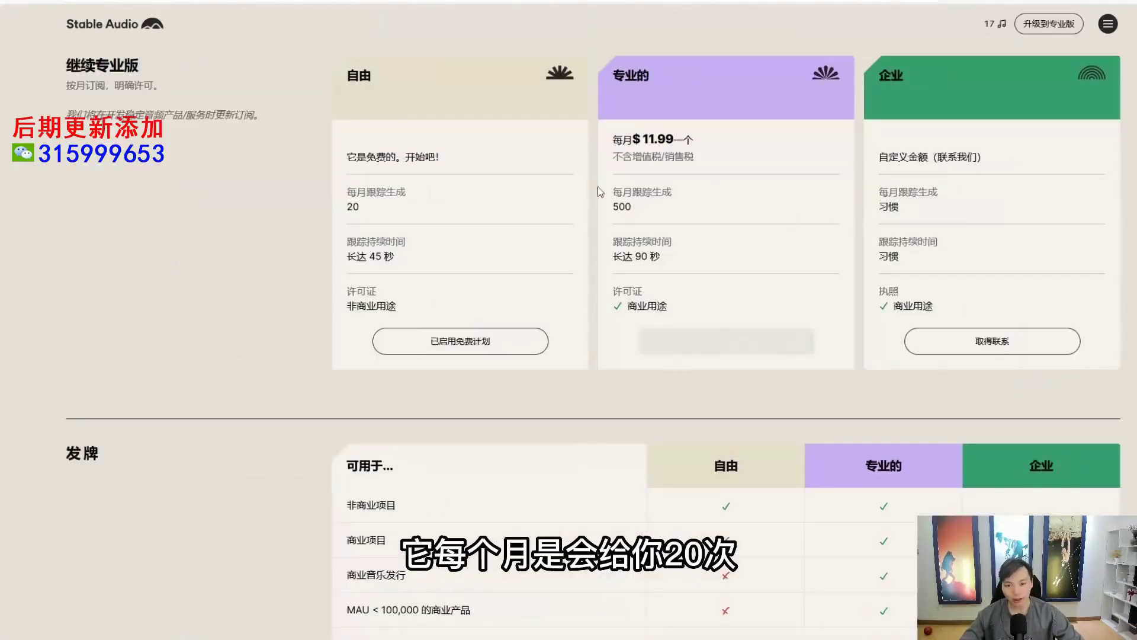
left_click_drag(450, 195, 297, 200)
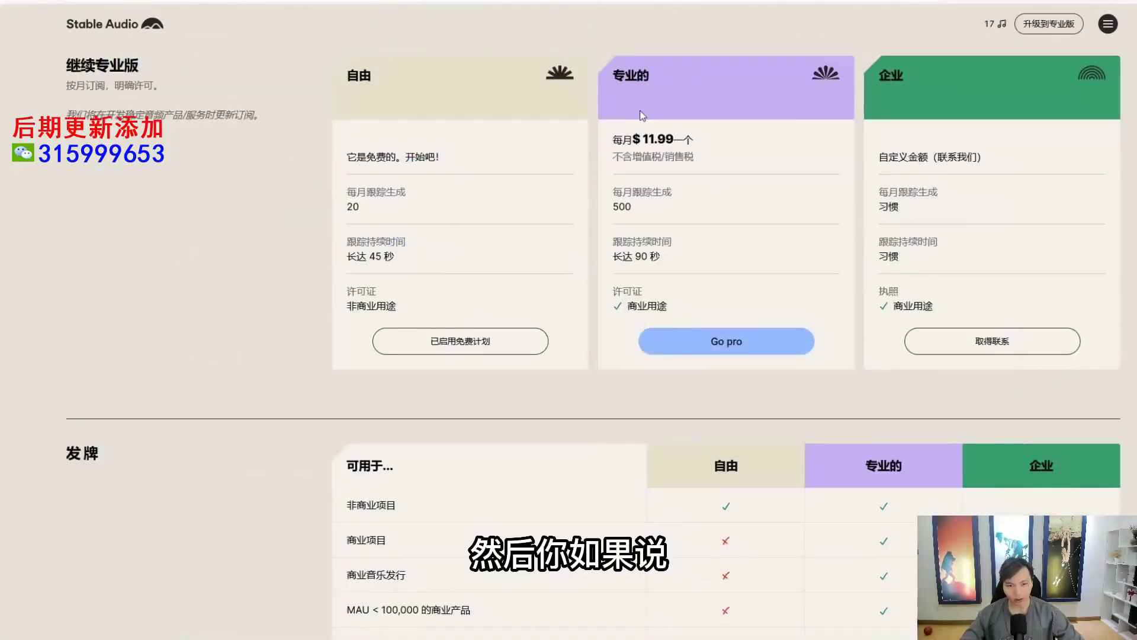
- Compare the free and professional plans' price, monthly generations, track duration and licence terms, and return to the music generation page
left_click_drag(610, 174, 596, 178)
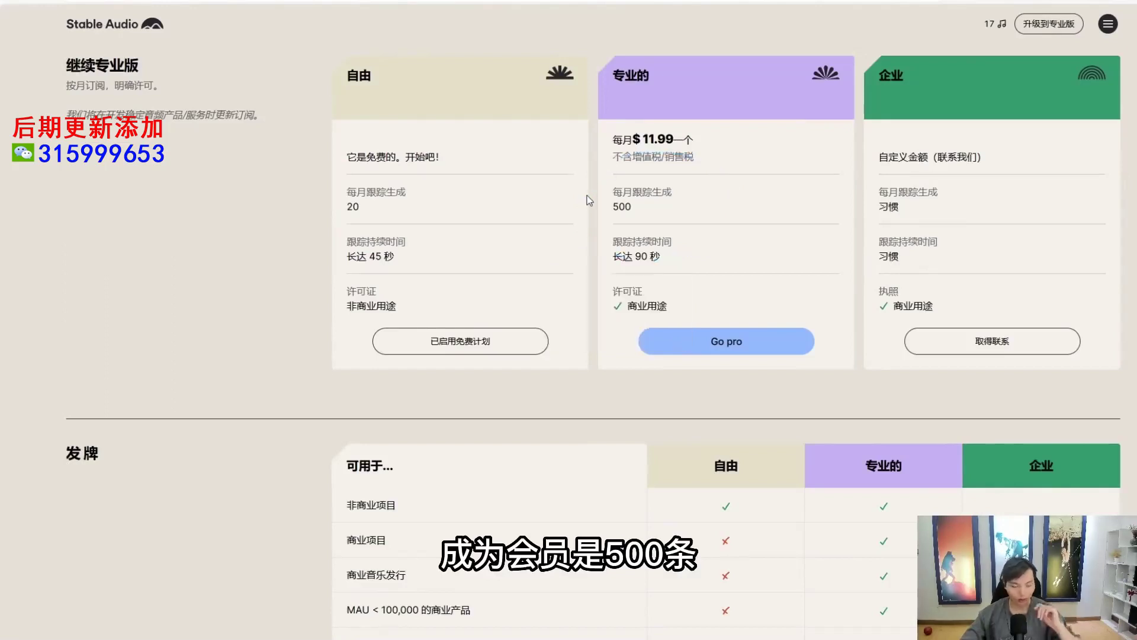
left_click_drag(414, 120, 962, 132)
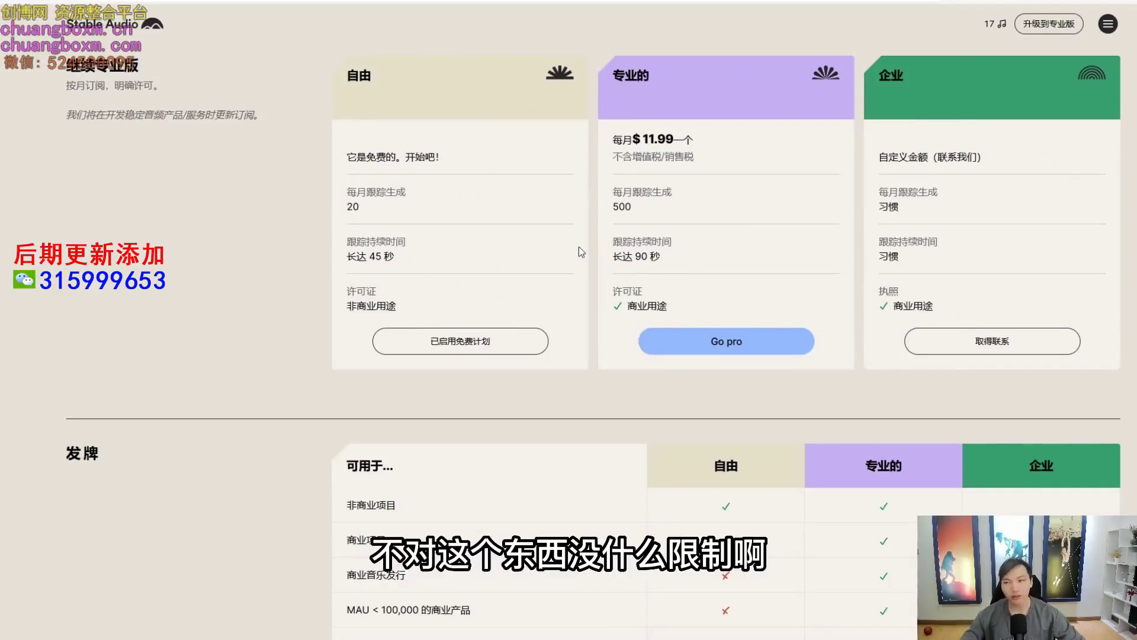
mouse_move(372, 77)
left_mouse_down()
mouse_move(442, 375)
mouse_move(423, 80)
left_mouse_up()
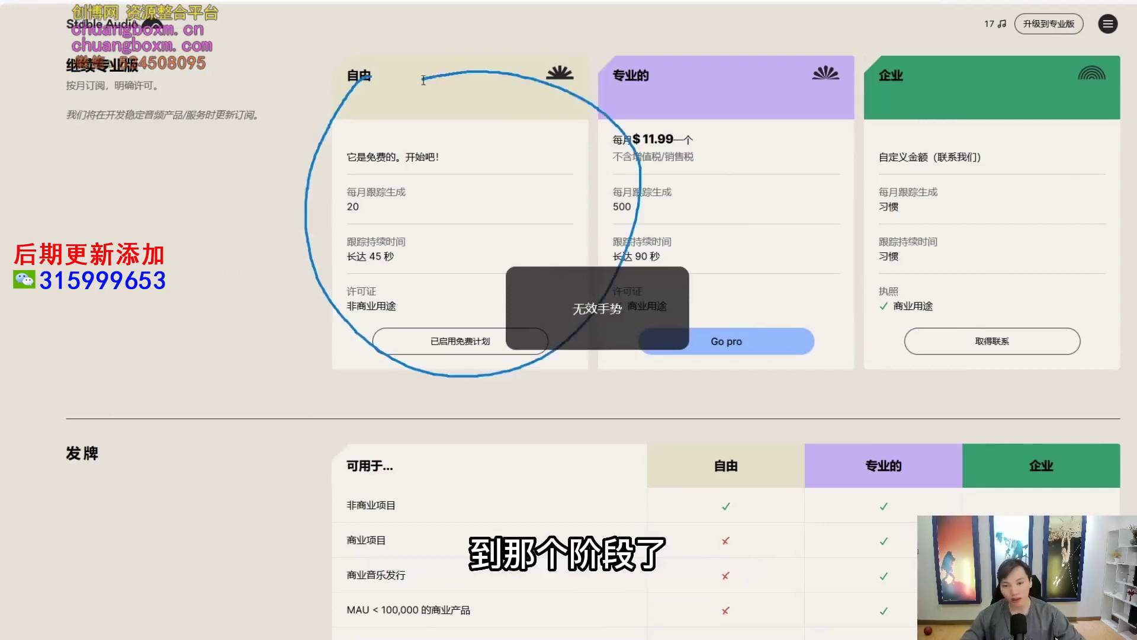
mouse_move(607, 45)
left_mouse_down()
mouse_move(670, 27)
mouse_move(711, 353)
mouse_move(801, 87)
left_mouse_up()
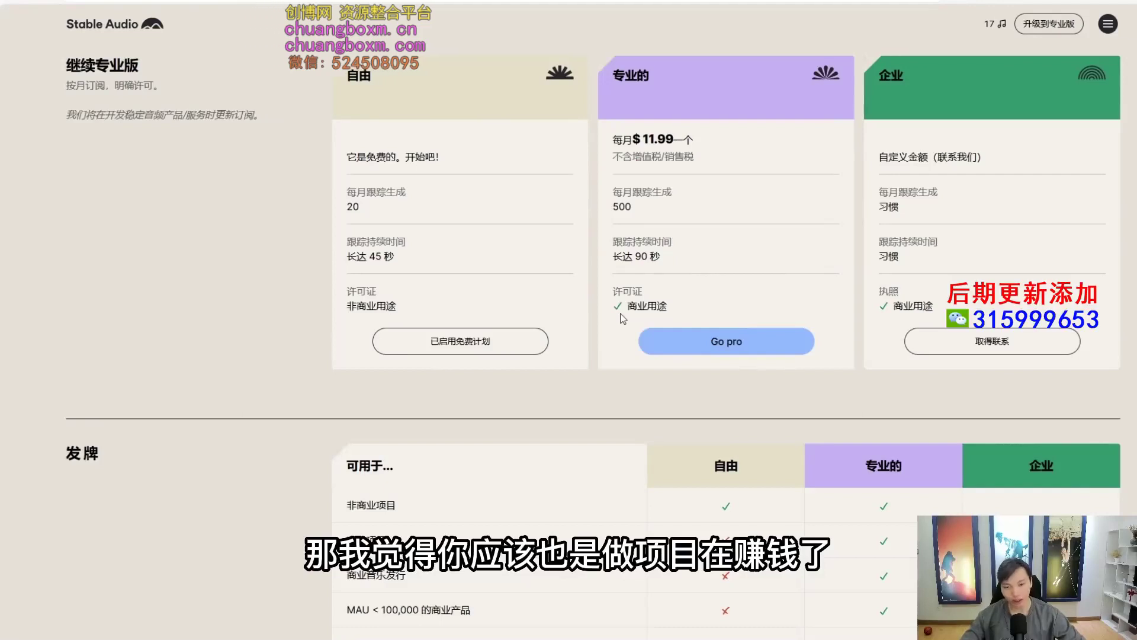
mouse_move(740, 34)
left_mouse_down()
mouse_move(635, 131)
mouse_move(810, 38)
left_mouse_up()
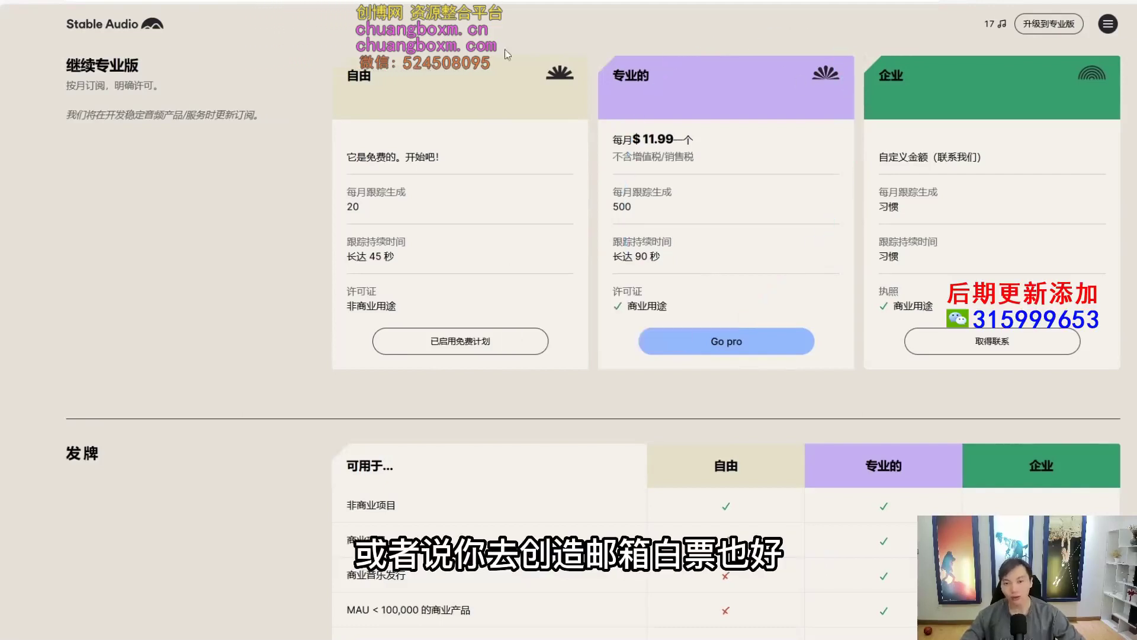
mouse_move(505, 50)
left_mouse_down()
mouse_move(360, 88)
mouse_move(578, 177)
mouse_move(420, 49)
left_mouse_up()
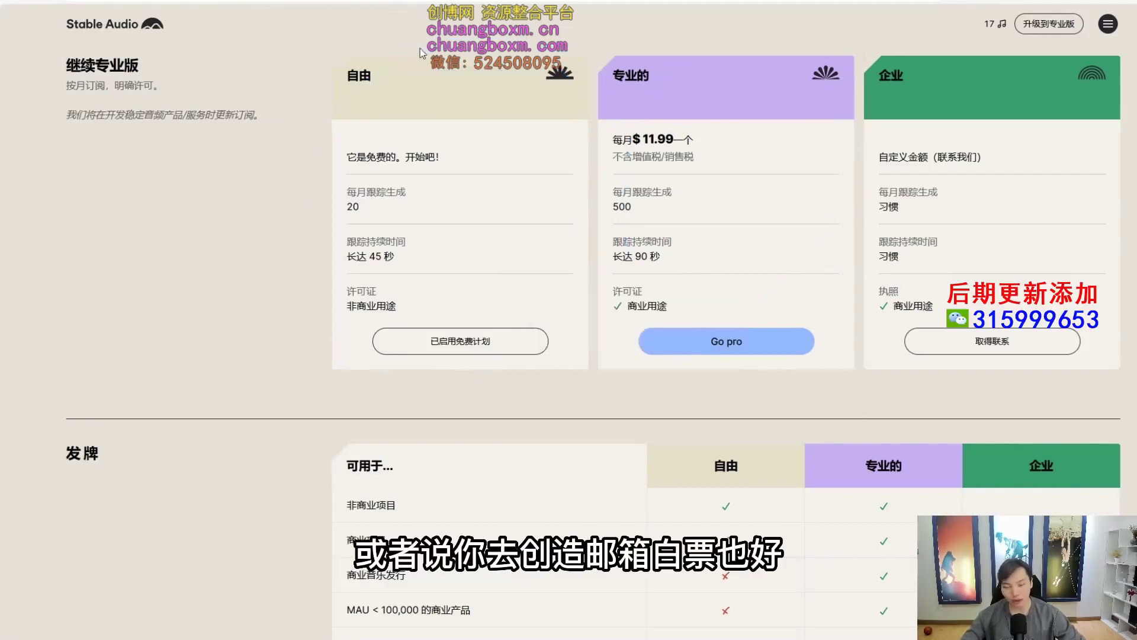
mouse_move(670, 36)
left_mouse_down()
mouse_move(744, 79)
mouse_move(703, 81)
left_mouse_up()
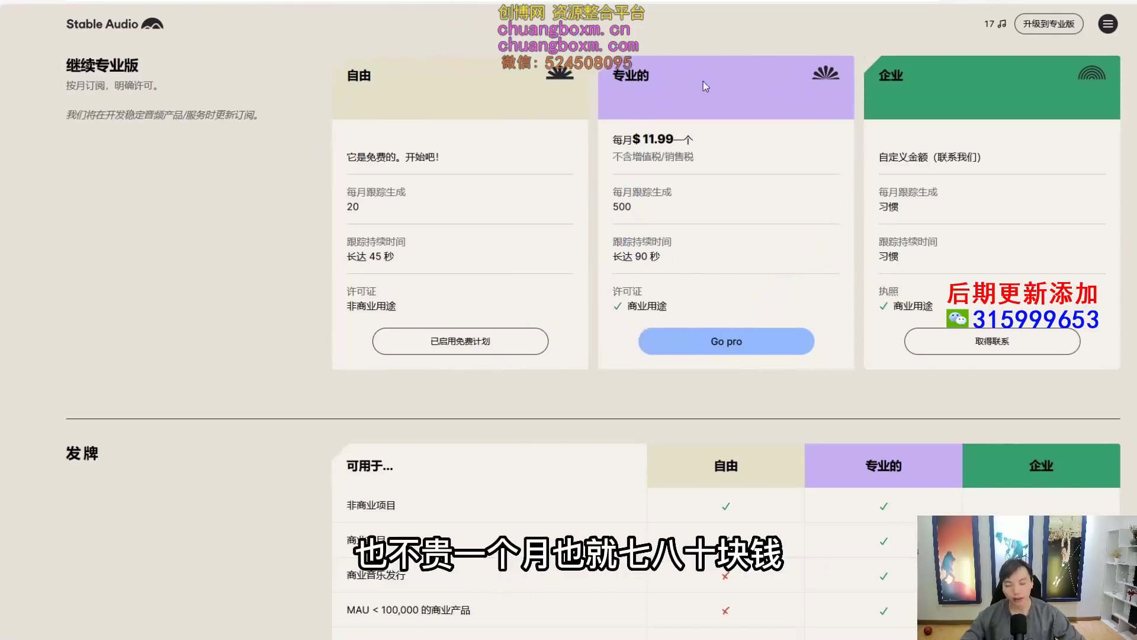
left_click_drag(646, 40, 891, 112)
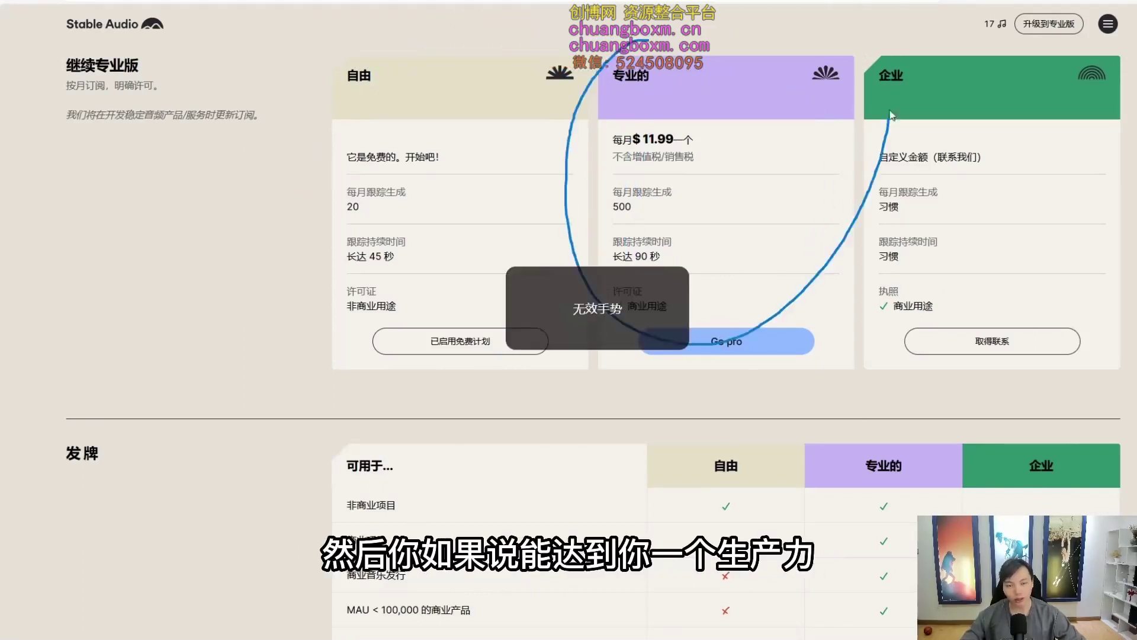
left_click(25, 1)
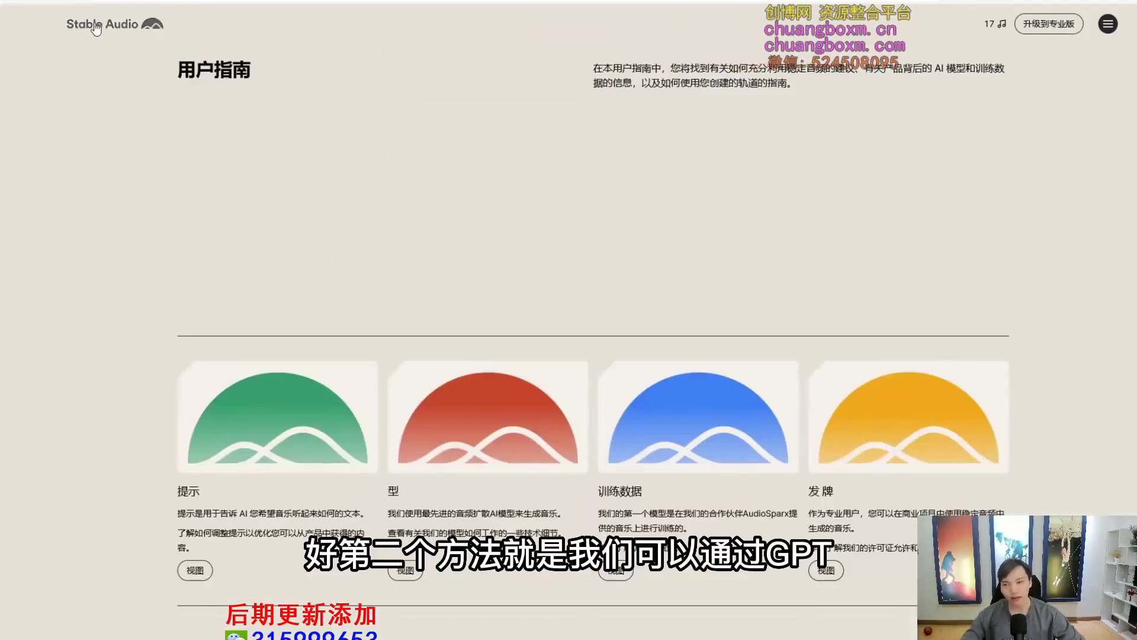
left_click(95, 26)
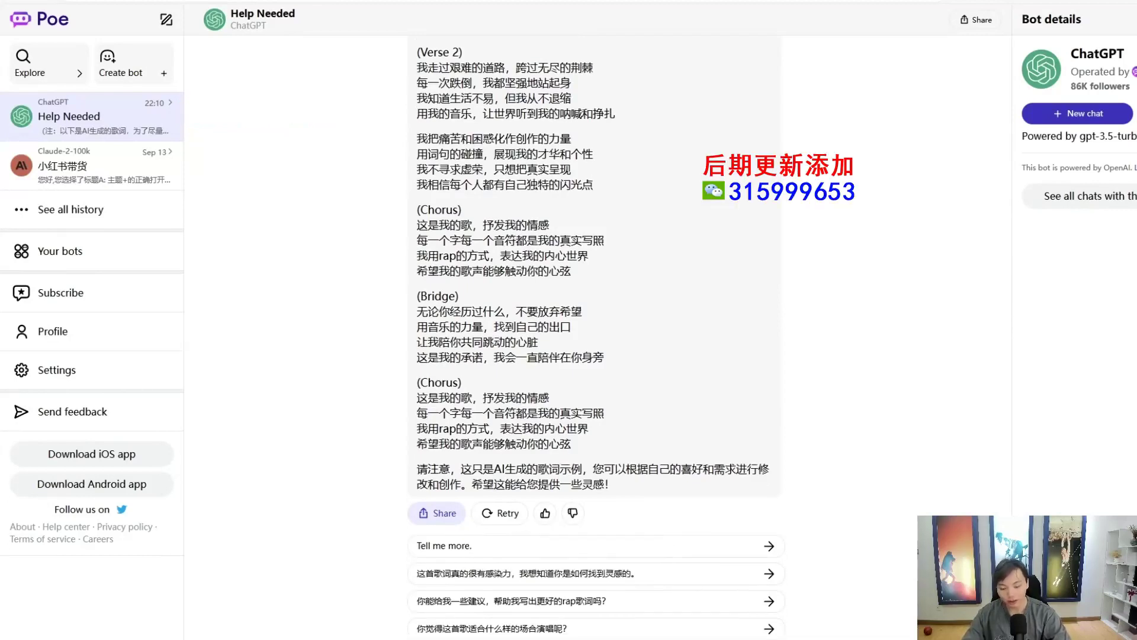
- In Poe's ChatGPT chat, request prompts for epic film background music with highs, lows and gradual progression, review them, and request them in English
key("Return")
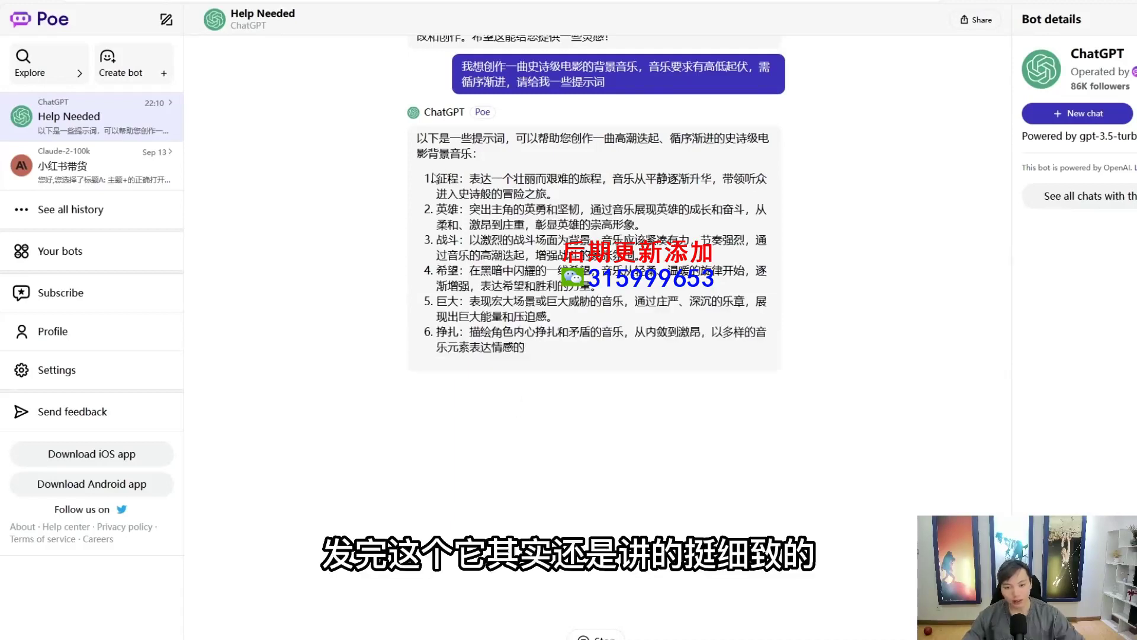
left_click_drag(434, 178, 667, 336)
left_click(672, 349)
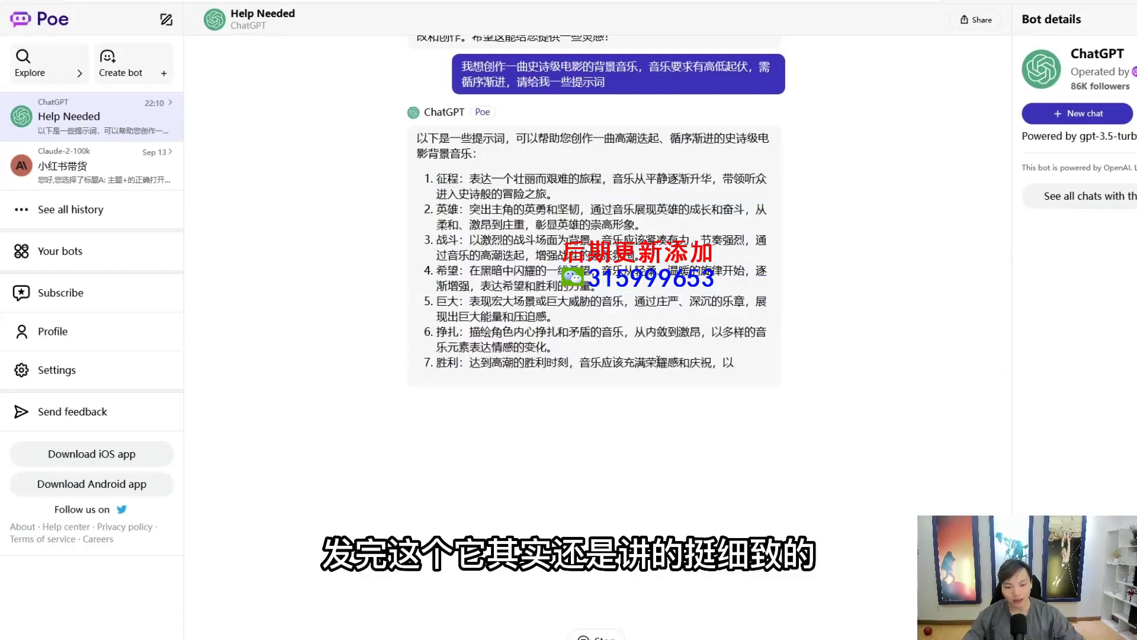
left_click_drag(492, 209, 657, 317)
left_click(535, 336)
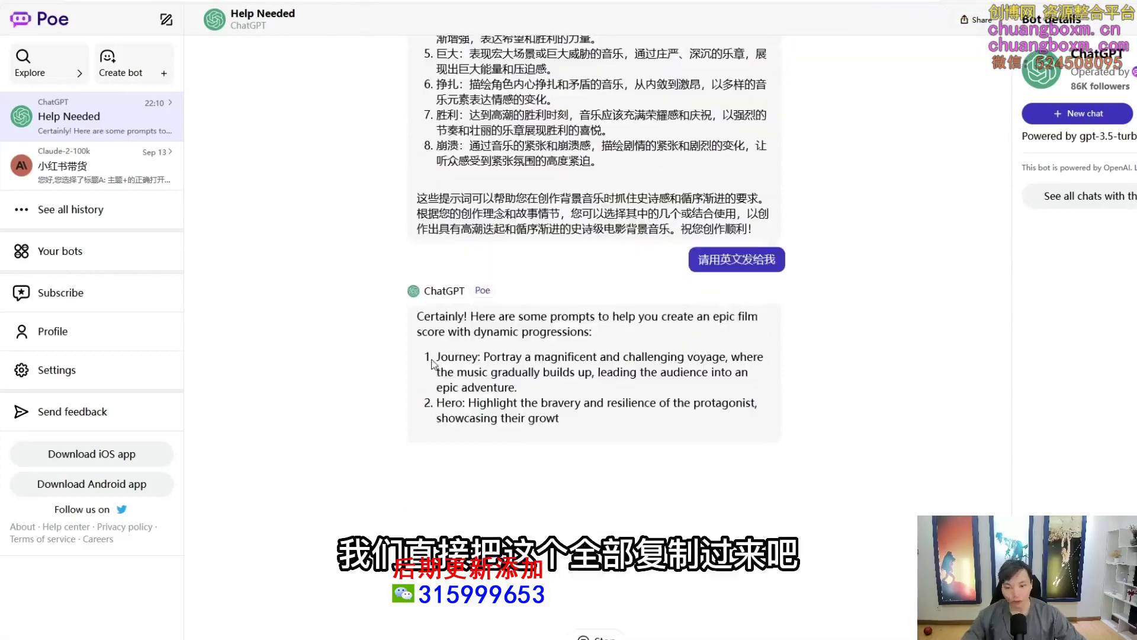
- Copy the English prompt descriptions from Journey onward into Stable Audio's text prompt and generate a 45-second track
left_click_drag(436, 357, 517, 387)
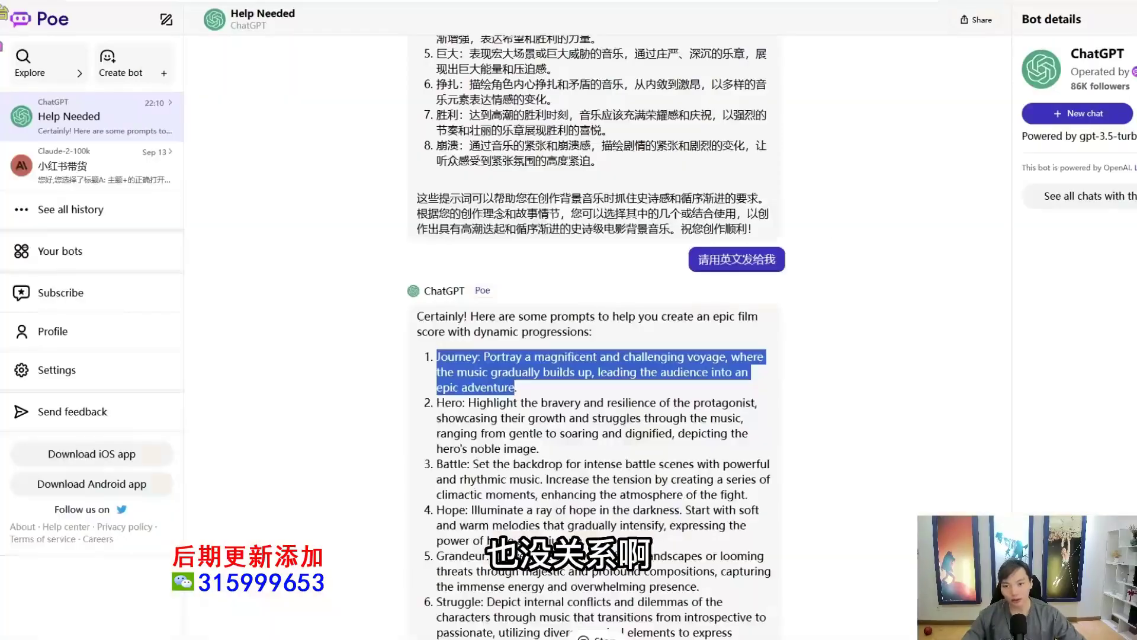
scroll(756, 551, "down", 3)
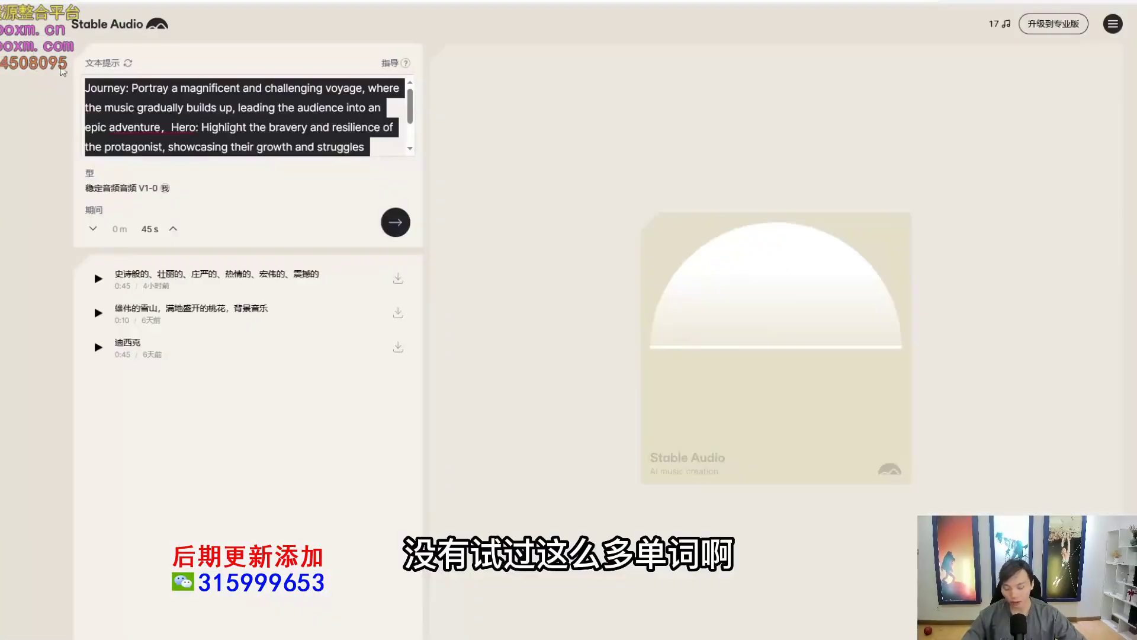
type("Journey: Portray a magnificent and challenging voyage, where the music gradually builds up, leading the audience into an epic adventure.  Hero: Highlight the bravery and resilience of the protagonist, showcasing their growth and struggles through the music, ranging from gentle to soaring and dignified, depicting the hero's noble image.  Battle: Set the backdrop for intense battle scenes with powerful and rhythmic music. Increase the tension by creating a series of climactic moments, enhancing the atmosphere of the fight.  Hope: Illuminate a ray of hope in the darkness. Start with soft and warm melodies that gradually intensify, expressing the power of hope and triumph.  Grandeur: Convey the grandeur of vast landscapes or looming threats through majestic and profound compositions, capturing the immense energy and overwhelming presence.  Struggle: Depict internal conflicts and dilemmas of the characters through music that transitions from introspective to passionate, utilizing diverse musical elements to express emotional changes.  Victory: Reach the climactic moment of triumph. The music should be filled with glory and celebration, employing strong rhythms and magnificent melodies to convey the joy of victory.  Collapse: Convey tension and impending doom through intense and dramatic music, allowing the audience to feel the heightened urgency and impending collapse of the situation")
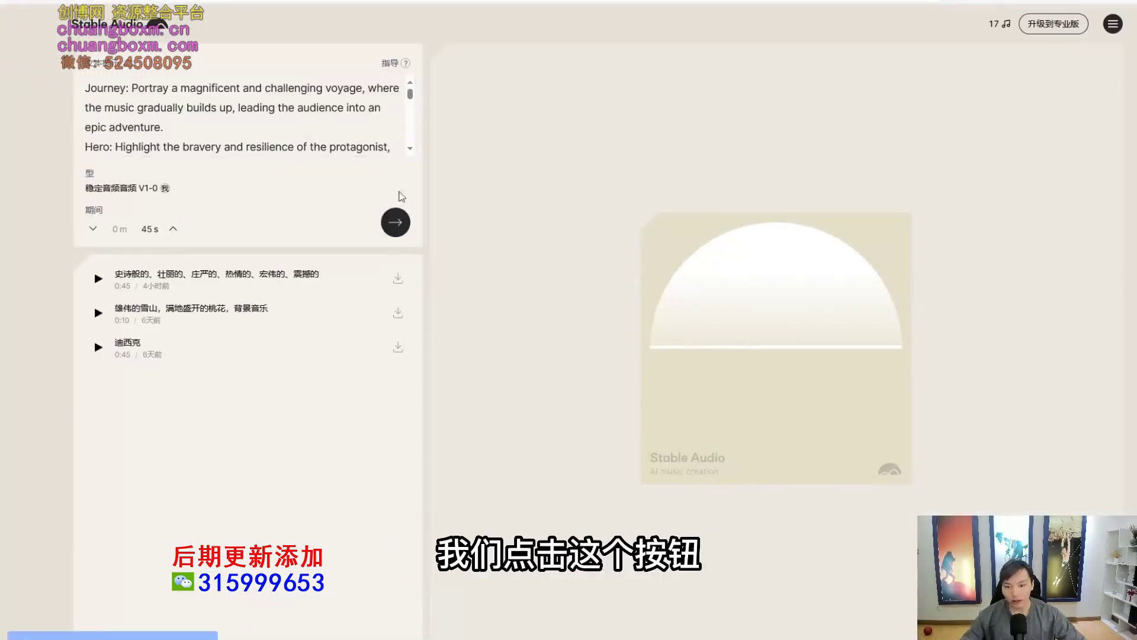
left_click_drag(338, 200, 435, 164)
left_click(395, 222)
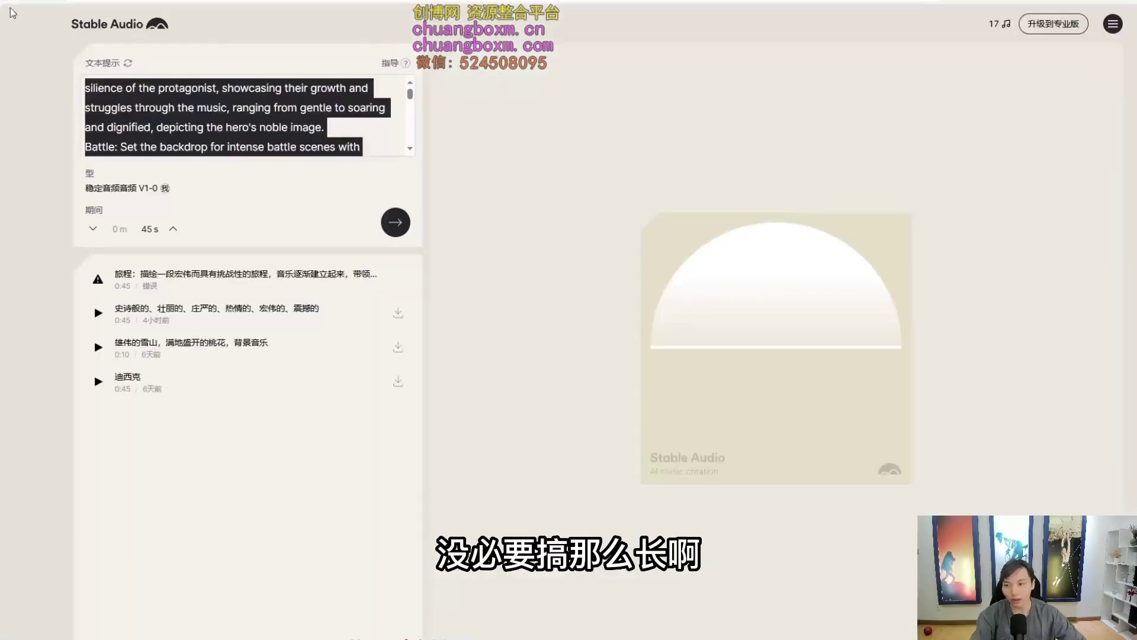
- Replace the long prompt with the keywords Journey, Hero, Battle, Hope, Grandeur, Struggle, Victory, Collapse and generate a 45-second track
left_click(325, 127)
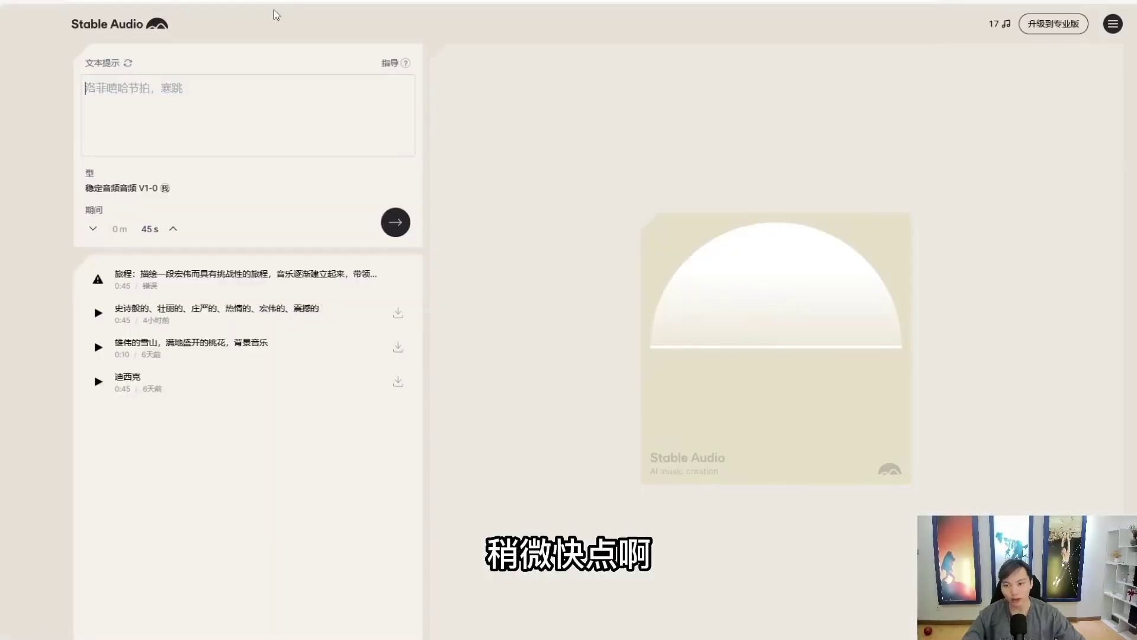
left_click(213, 86)
type("Journey Hero Battle Hope Grandeur Struggle Victory Collapse")
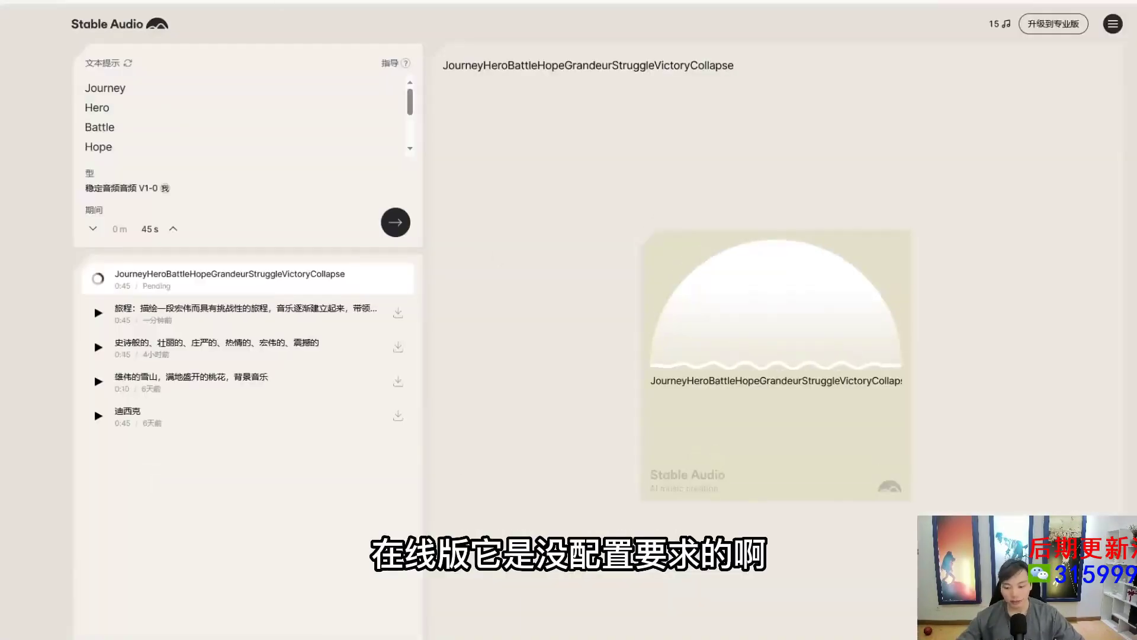
- Open Windows Task Manager and examine the CPU and GPU details in its performance view
right_click(327, 639)
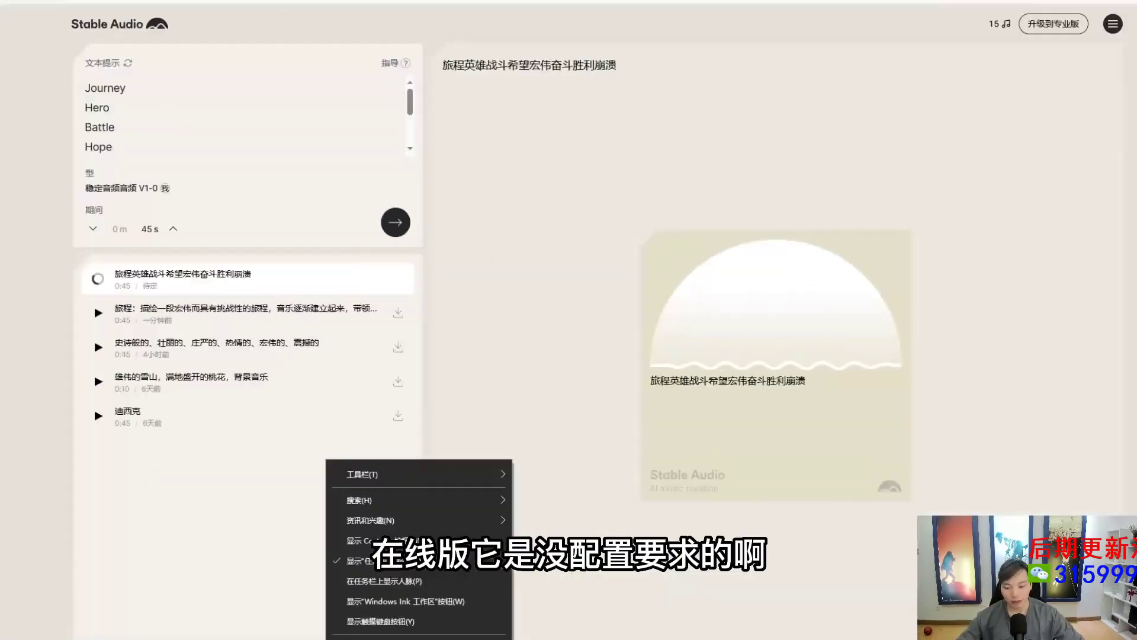
left_click(366, 639)
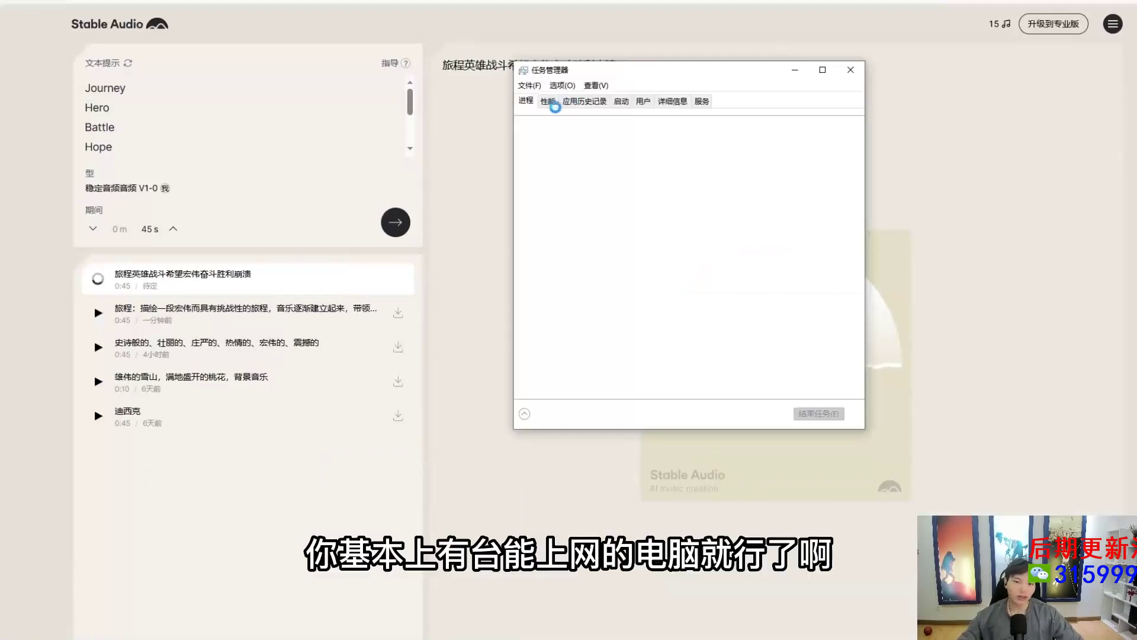
left_click(546, 104)
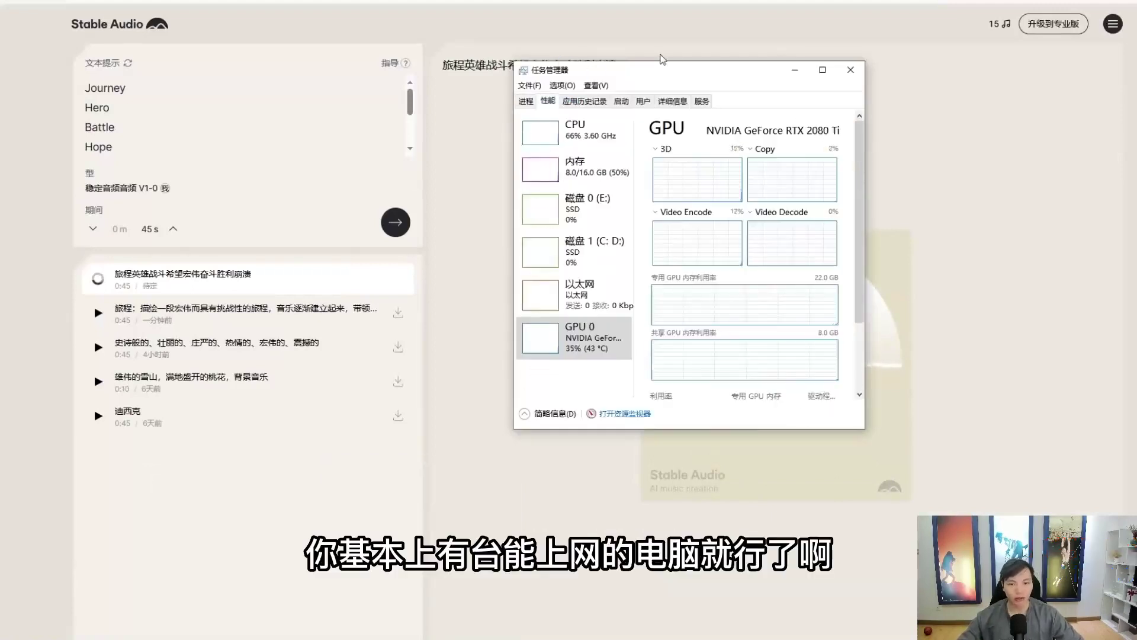
left_click_drag(660, 64, 596, 51)
left_click(591, 112)
left_click_drag(697, 64, 607, 55)
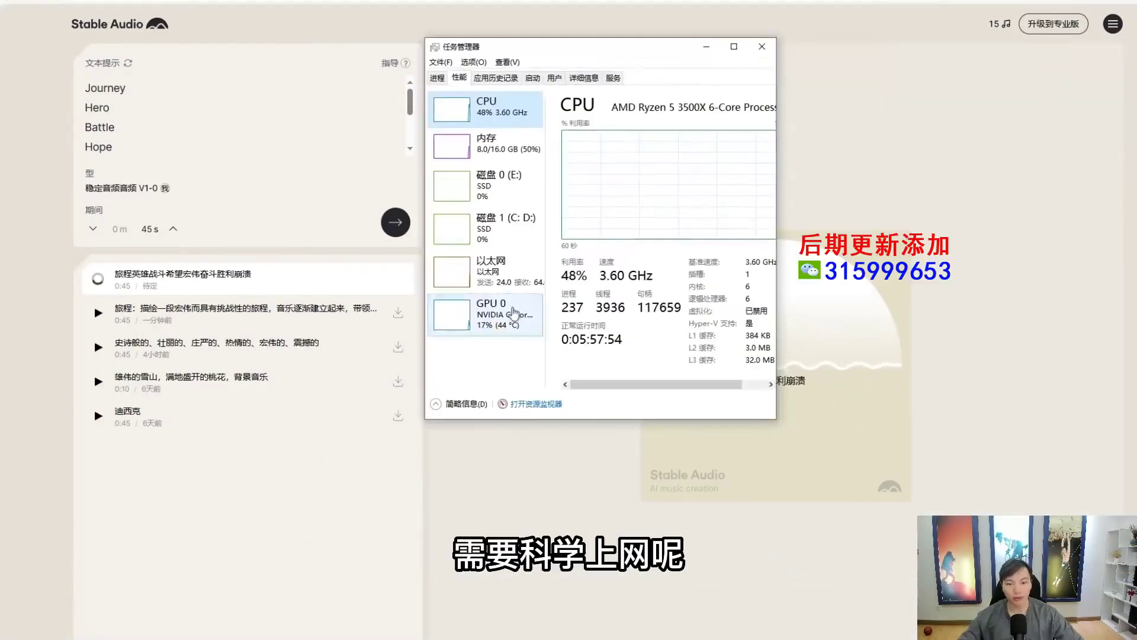
left_click(514, 314)
mouse_move(664, 386)
left_mouse_down()
mouse_move(731, 384)
mouse_move(653, 384)
left_mouse_up()
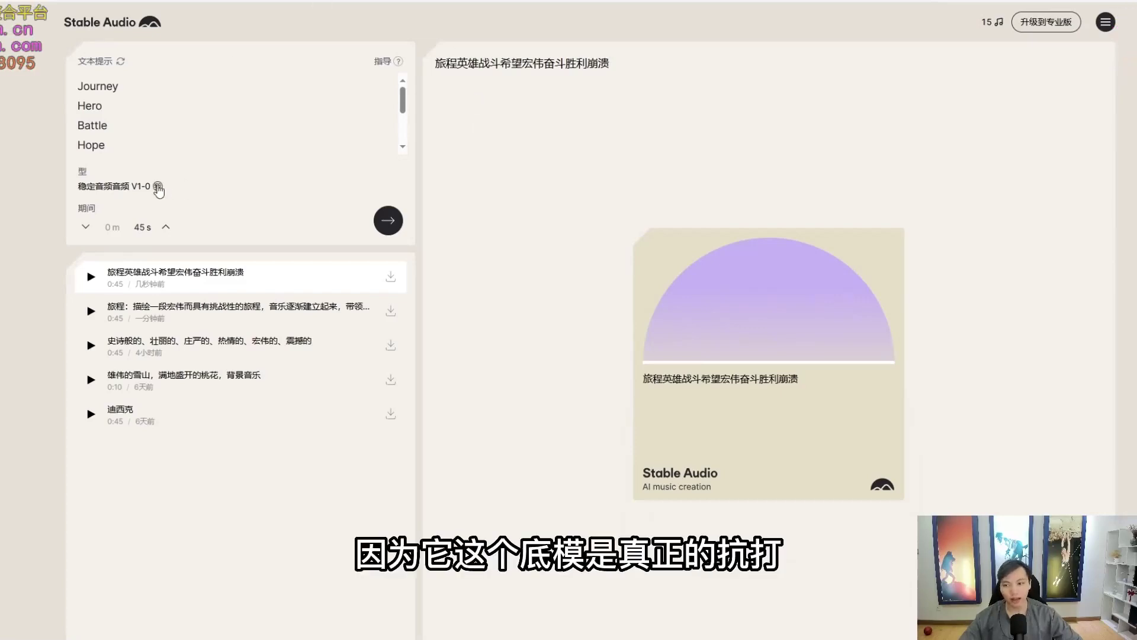
mouse_move(127, 148)
left_mouse_down()
mouse_move(8, 232)
mouse_move(86, 112)
left_mouse_up()
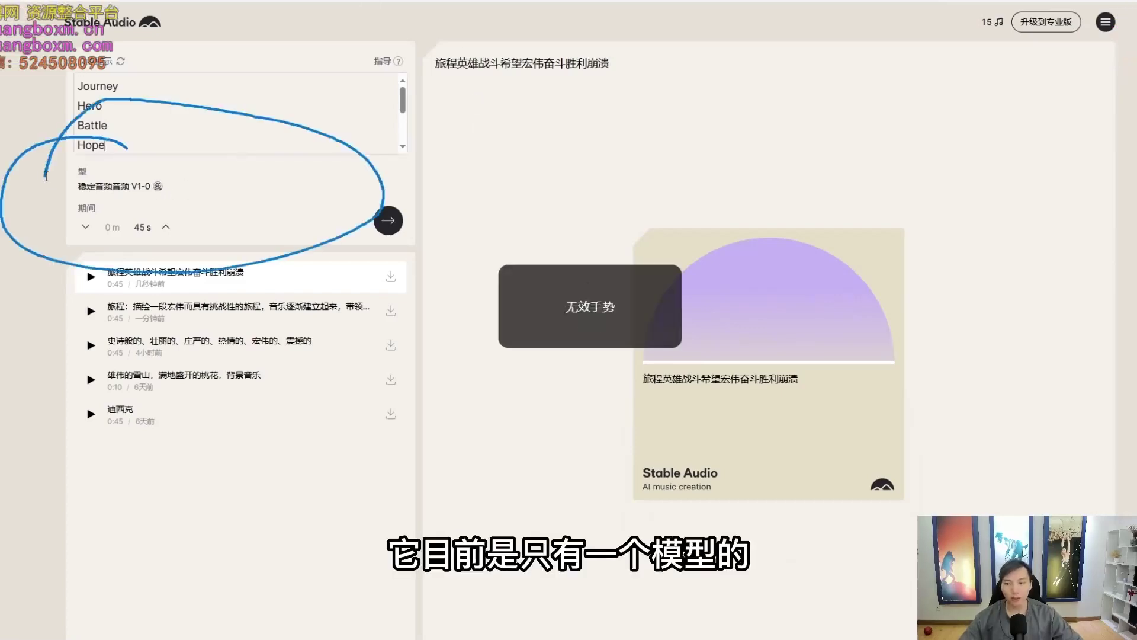
mouse_move(45, 176)
left_mouse_down()
mouse_move(215, 201)
mouse_move(60, 173)
mouse_move(40, 197)
left_mouse_up()
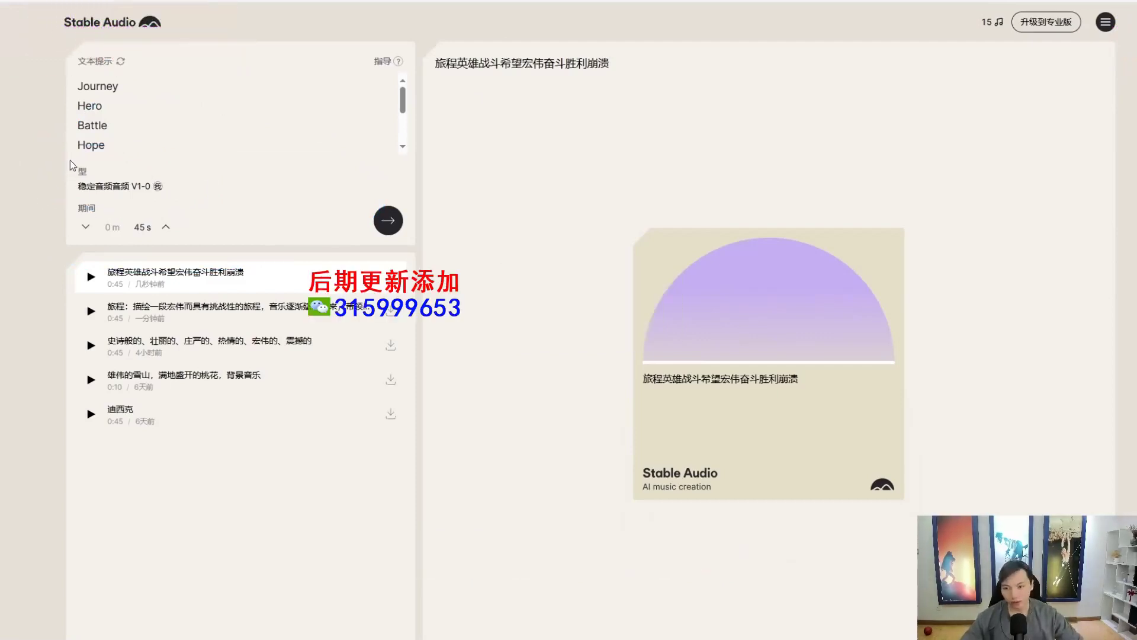
mouse_move(70, 160)
left_mouse_down()
mouse_move(127, 224)
mouse_move(92, 153)
mouse_move(47, 179)
left_mouse_up()
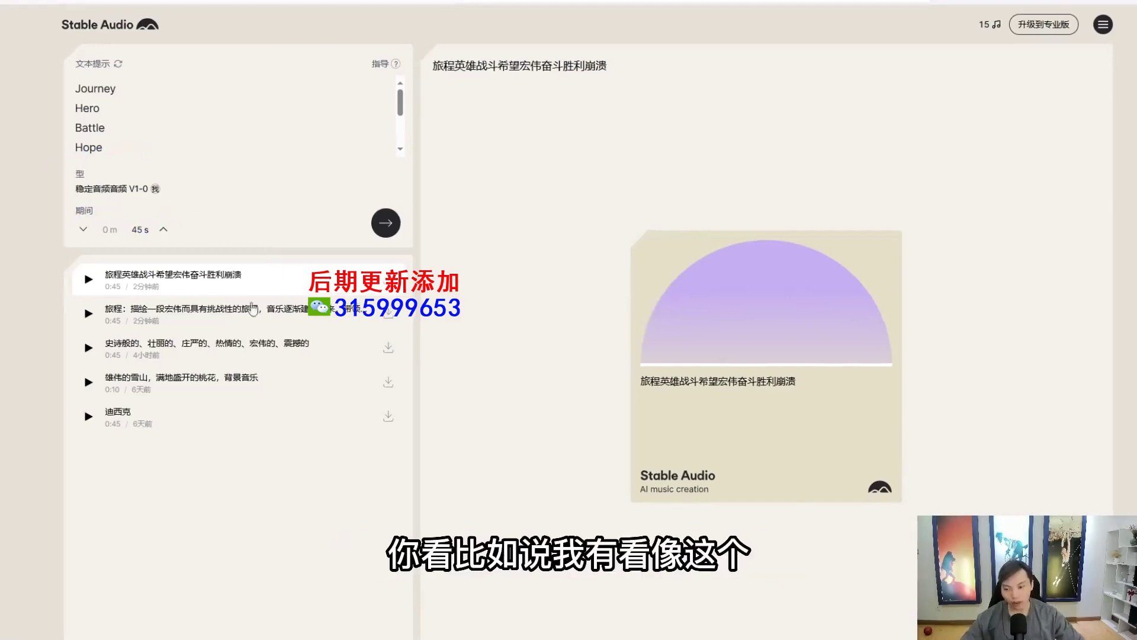
- Listen briefly to the generated track 雄伟的雪山，满地盛开的桃花，背景音乐 and stop playback
left_click(89, 382)
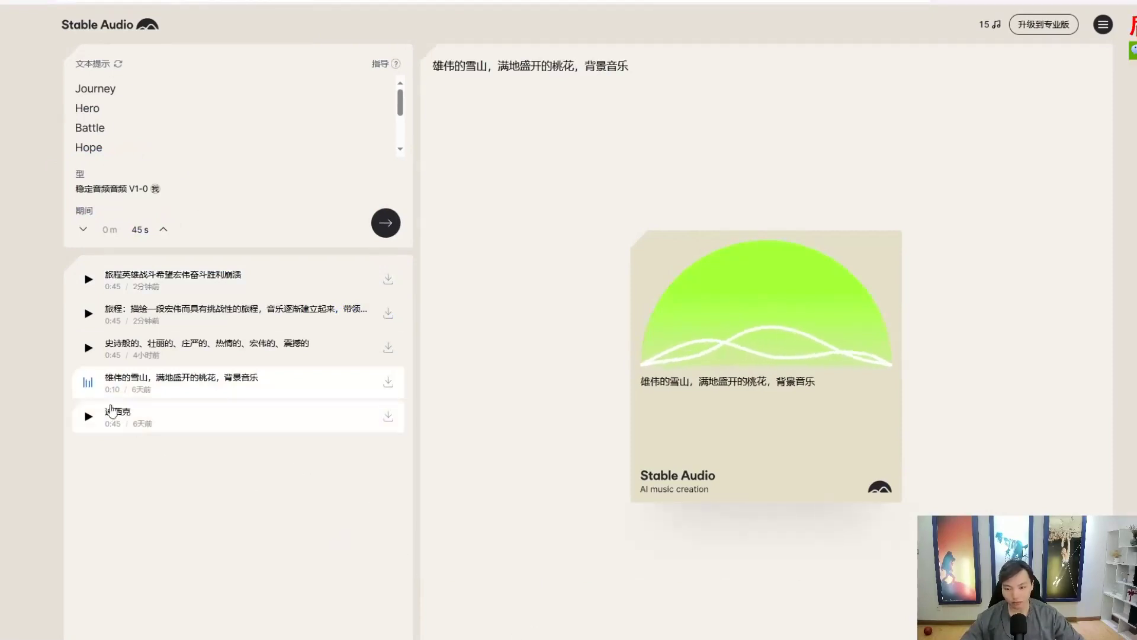
left_click(88, 383)
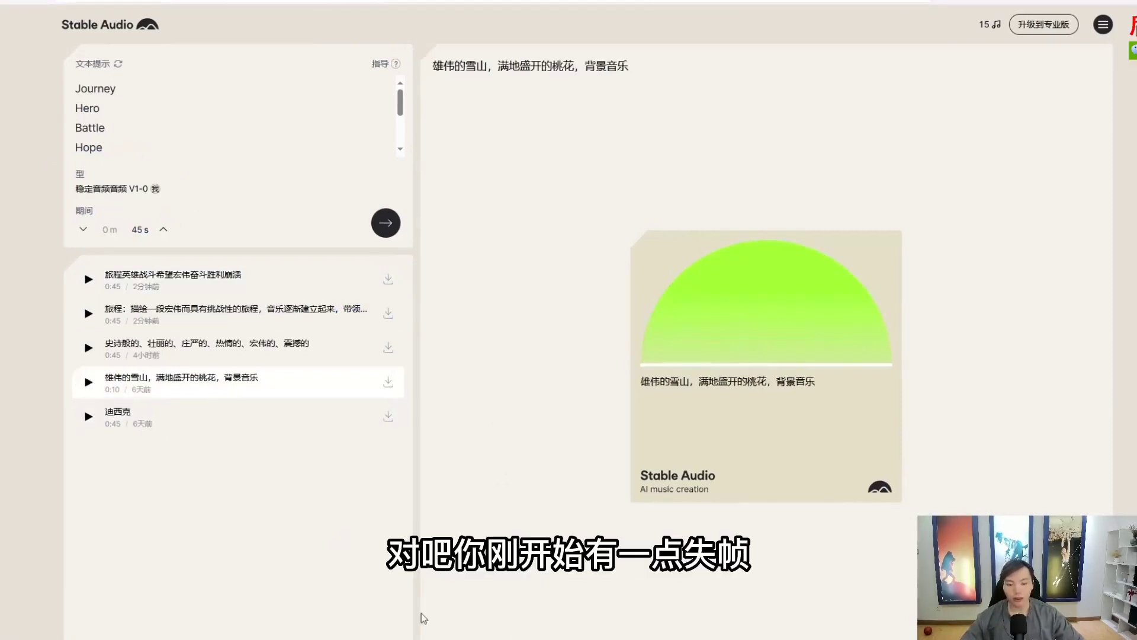
key("space")
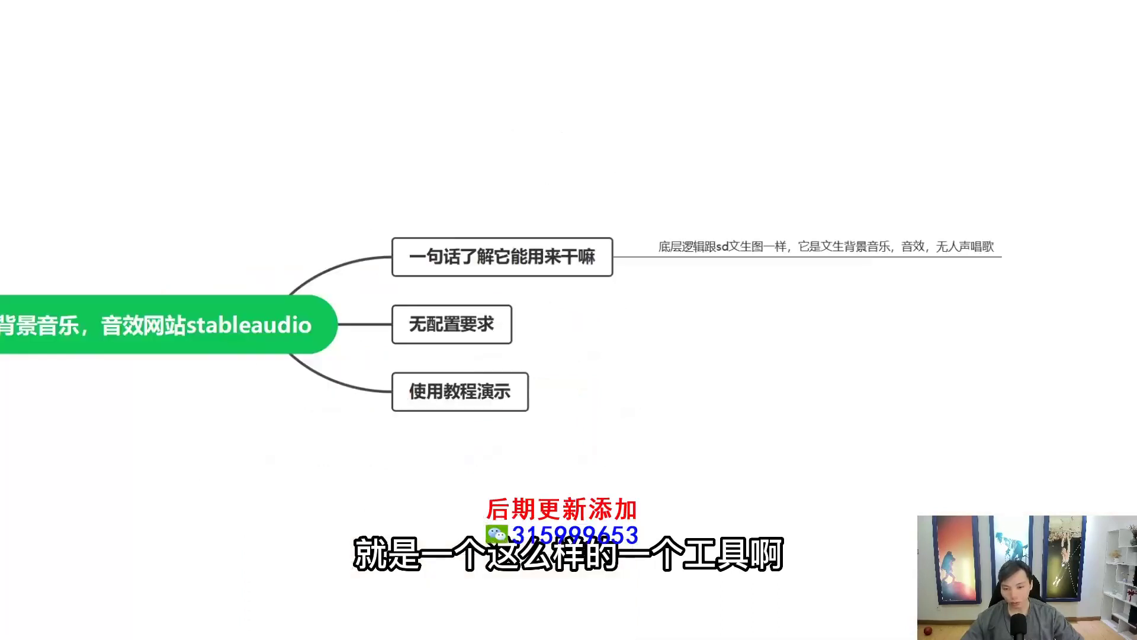
- Switch to the stableaudio mind map and review its branches on purpose, hardware requirements and usage tutorial
left_click(266, 319)
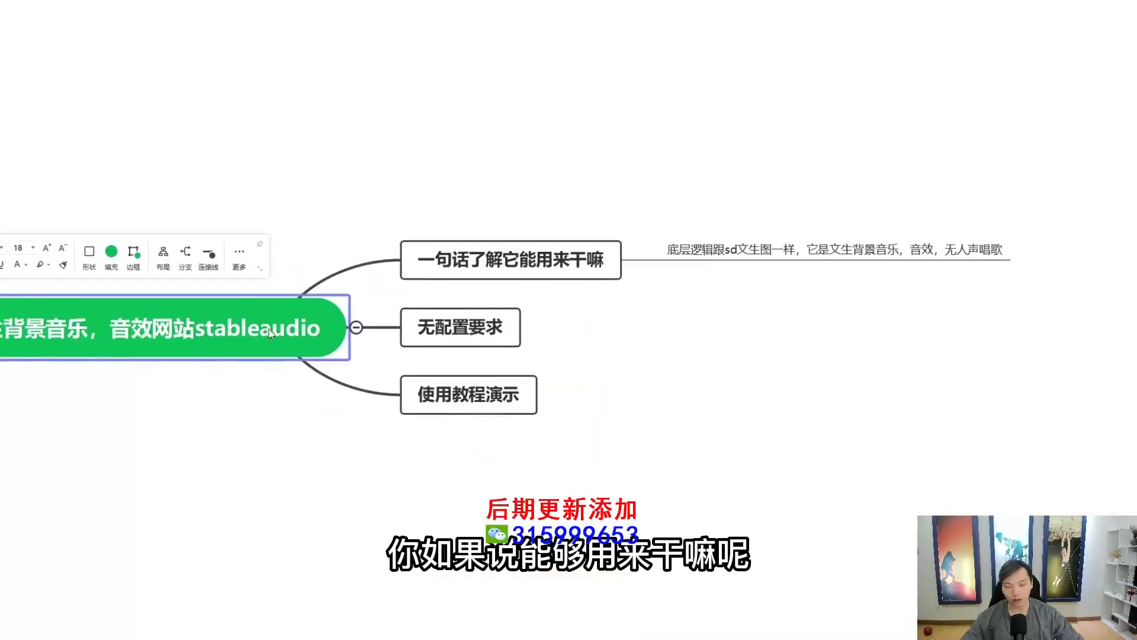
left_click_drag(271, 333, 253, 335)
double_click(739, 248)
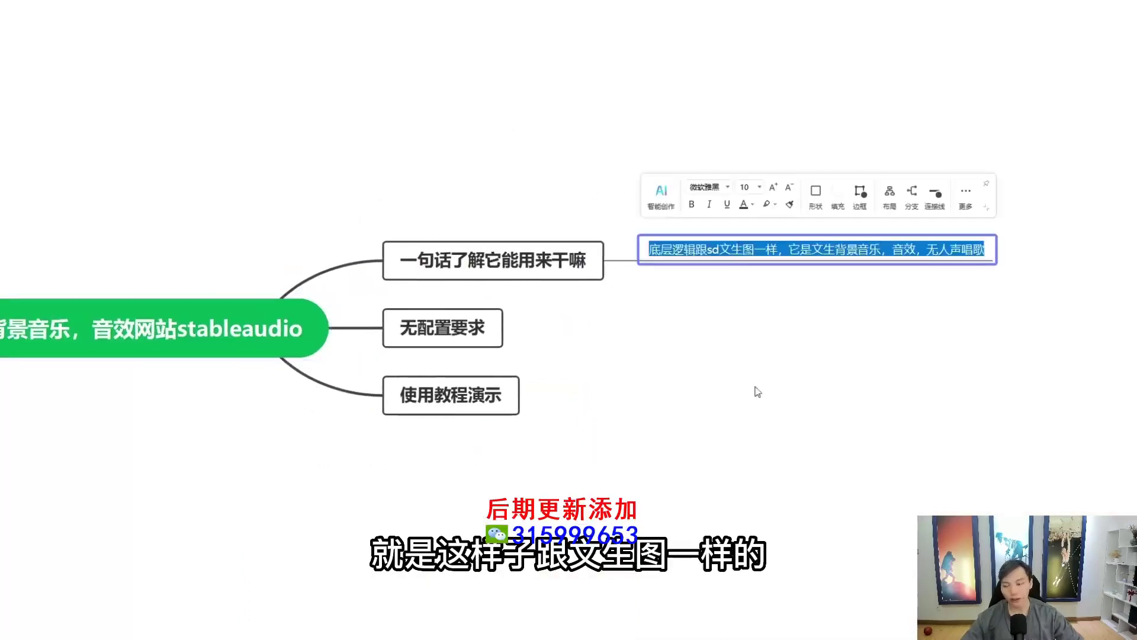
left_click(762, 411)
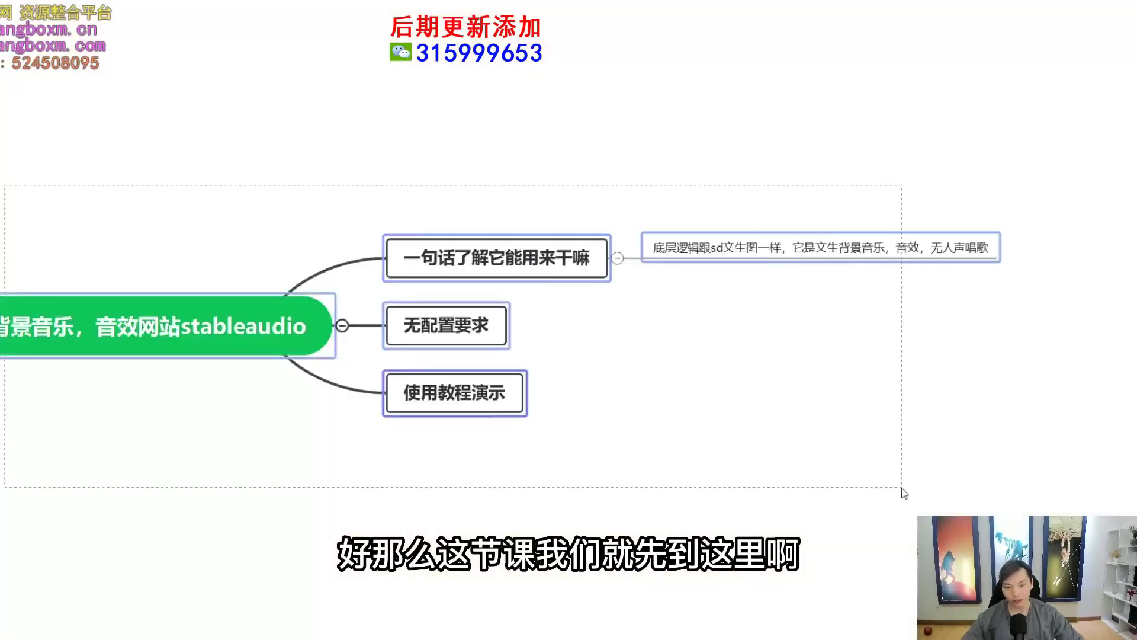
left_click_drag(940, 419, 256, 173)
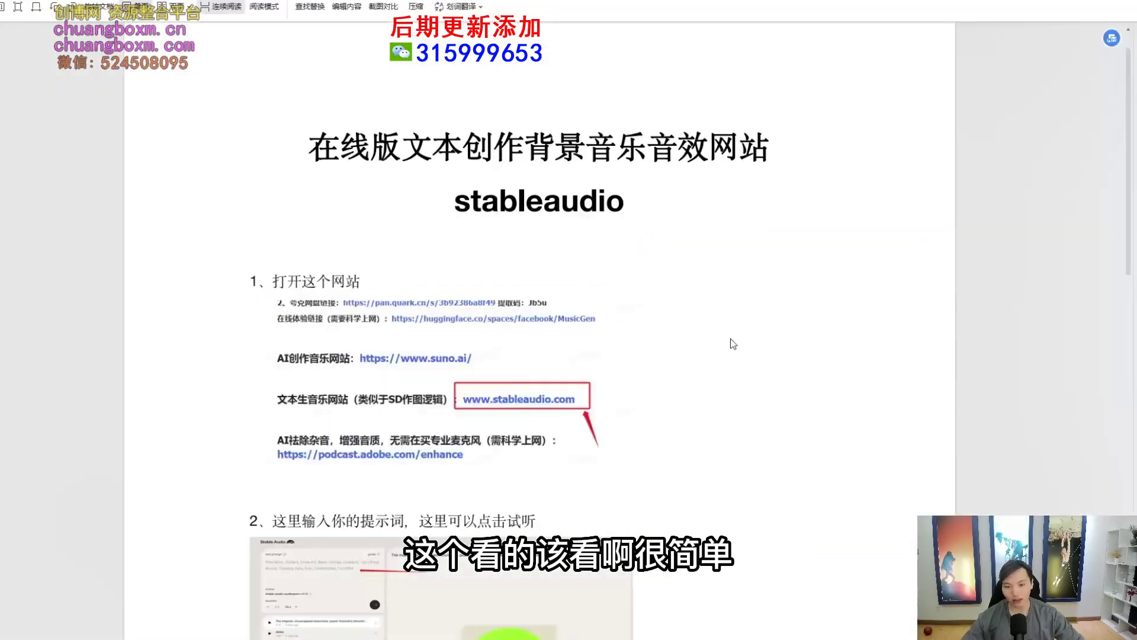
- Skim the written stableaudio tutorial document from the website link down to the prompt and output references
scroll(1121, 161, "down", 3)
scroll(1121, 161, "down", 12)
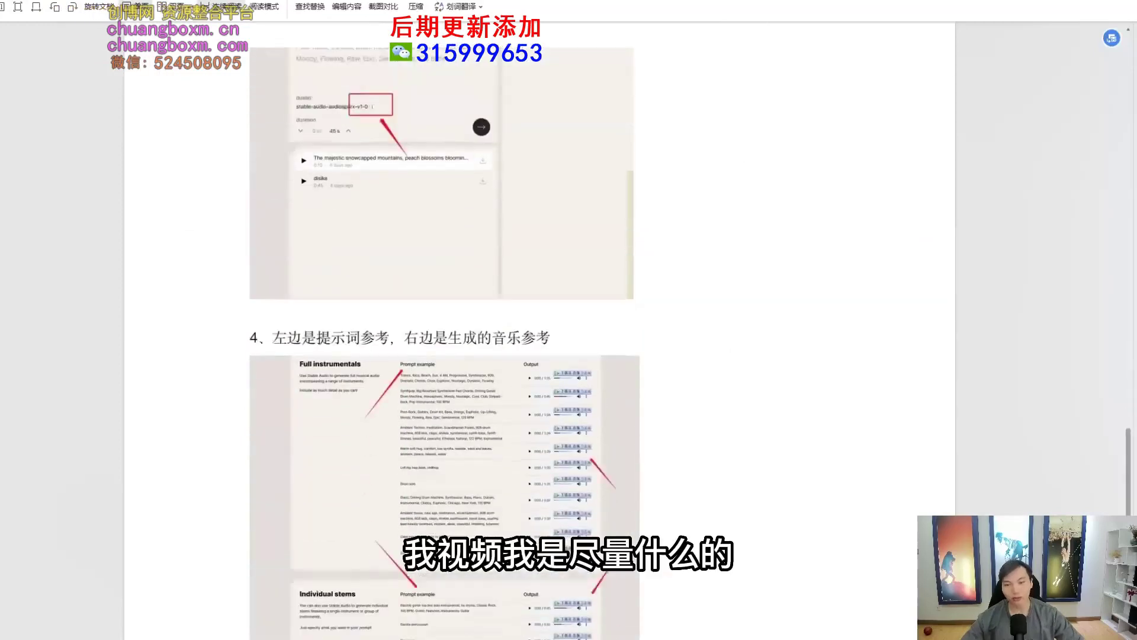